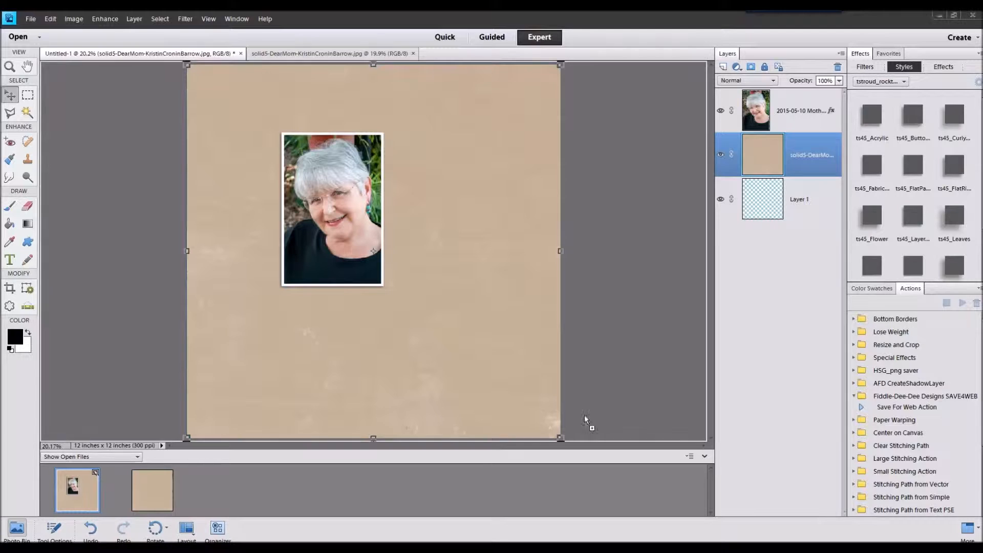
Add the red-and-white striped pp16-DearMom paper to the layout, directly beneath the tan paper
{"action": "double_click", "coordinate": [77, 489]}
{"action": "left_click", "coordinate": [786, 199]}
{"action": "left_click_drag", "start_coordinate": [227, 489], "coordinate": [366, 175]}
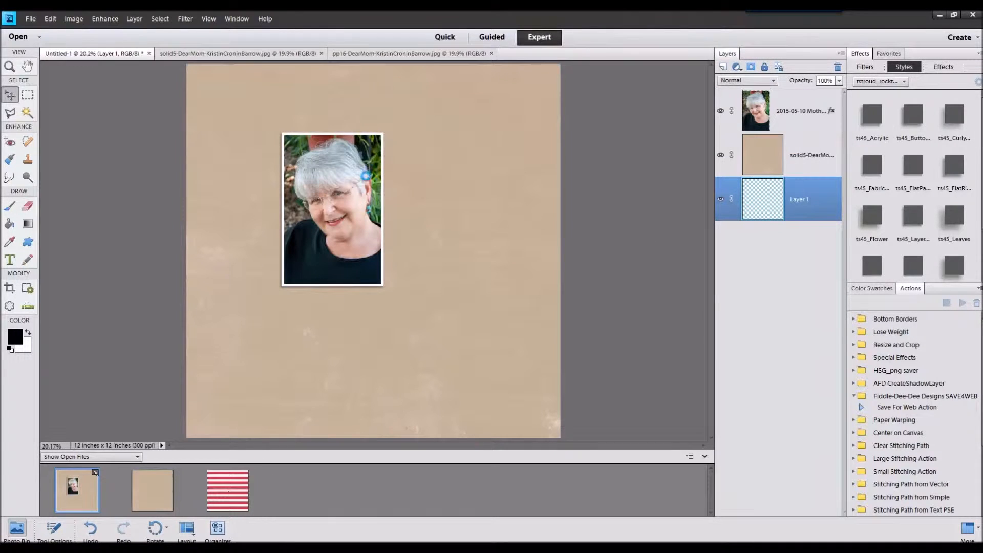
Try scaling the tan paper layer to 90% with constrained proportions
{"action": "left_click", "coordinate": [801, 166]}
{"action": "left_click_drag", "start_coordinate": [558, 65], "coordinate": [560, 65]}
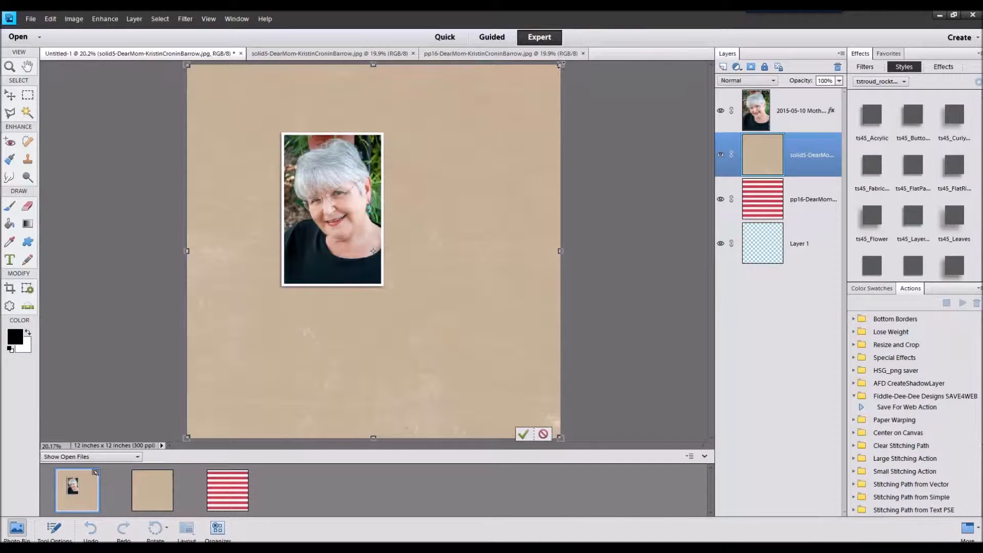
{"action": "left_click", "coordinate": [53, 526]}
{"action": "double_click", "coordinate": [207, 471]}
{"action": "type", "text": "90"}
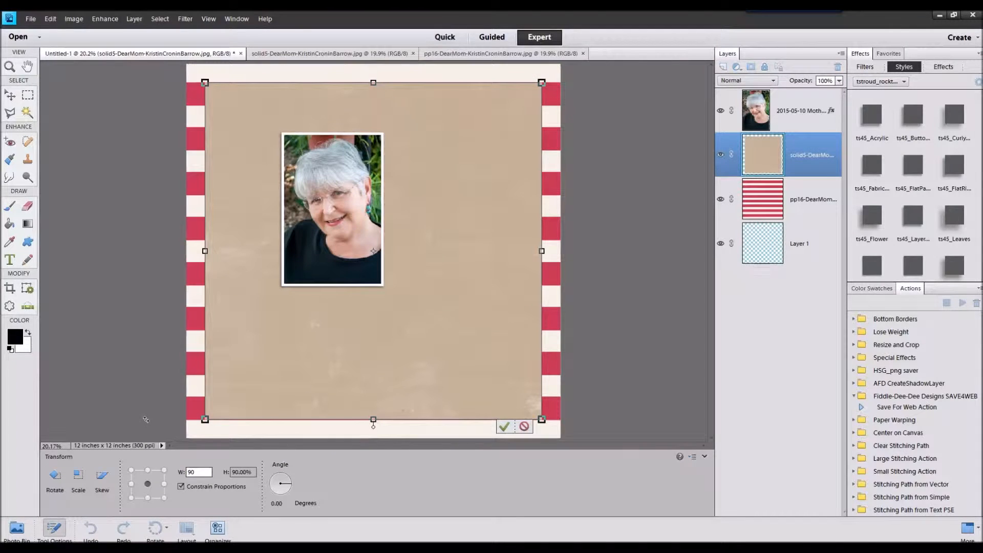
{"action": "left_click", "coordinate": [504, 426]}
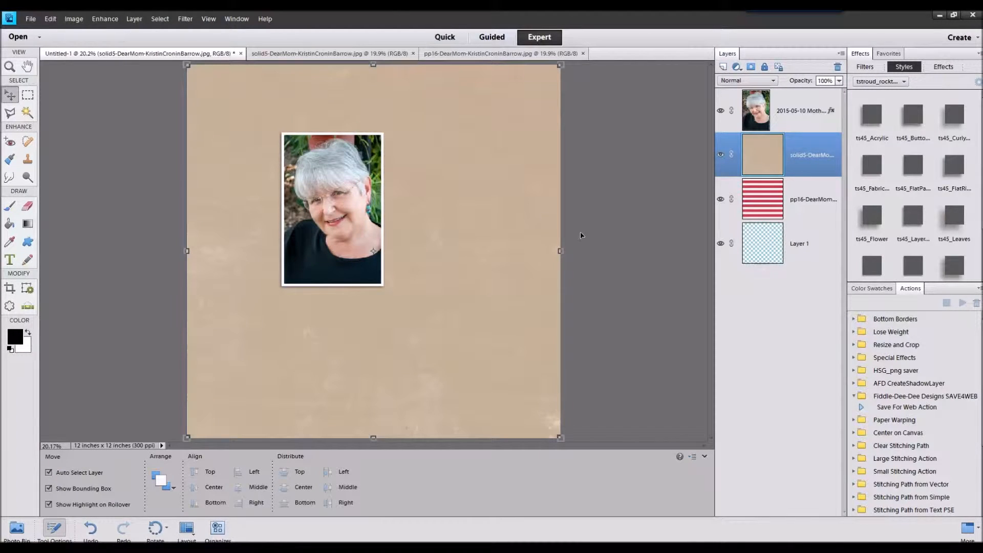
Hide the tan paper layer briefly to view the striped paper beneath, and show it again
{"action": "left_click", "coordinate": [797, 213]}
{"action": "left_click", "coordinate": [720, 155]}
{"action": "left_click", "coordinate": [720, 155]}
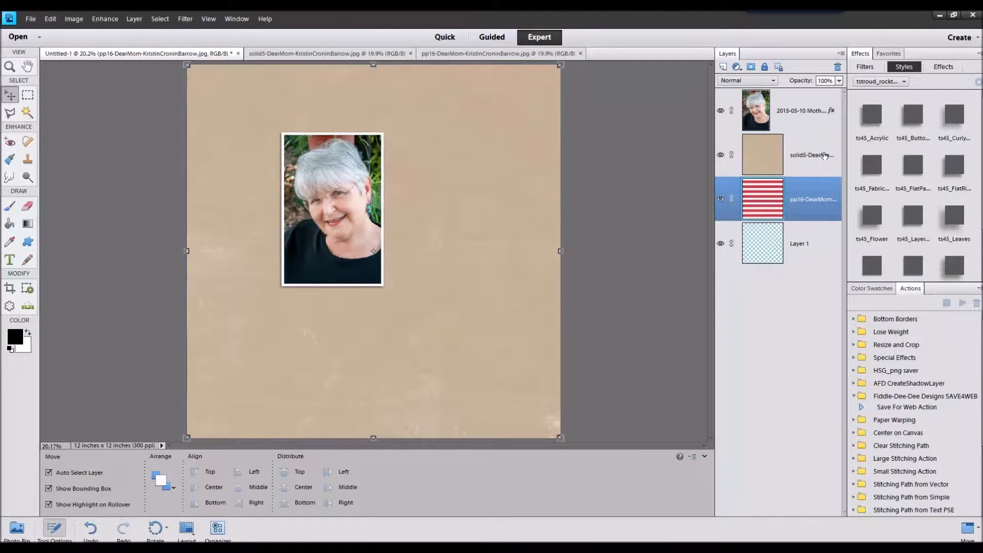
Replace the tan paper with a narrower full-height panel copied from it to a new layer, and apply the ts45_FlatPa... style
{"action": "left_click", "coordinate": [215, 69]}
{"action": "left_click", "coordinate": [29, 94]}
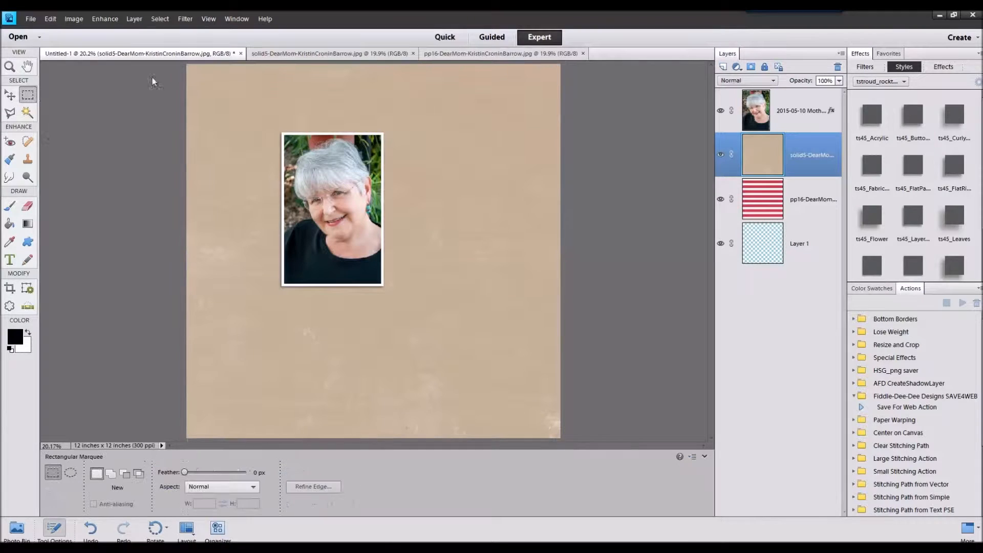
{"action": "left_click_drag", "start_coordinate": [490, 435], "coordinate": [516, 439]}
{"action": "key", "text": "ctrl+j"}
{"action": "right_click", "coordinate": [794, 209]}
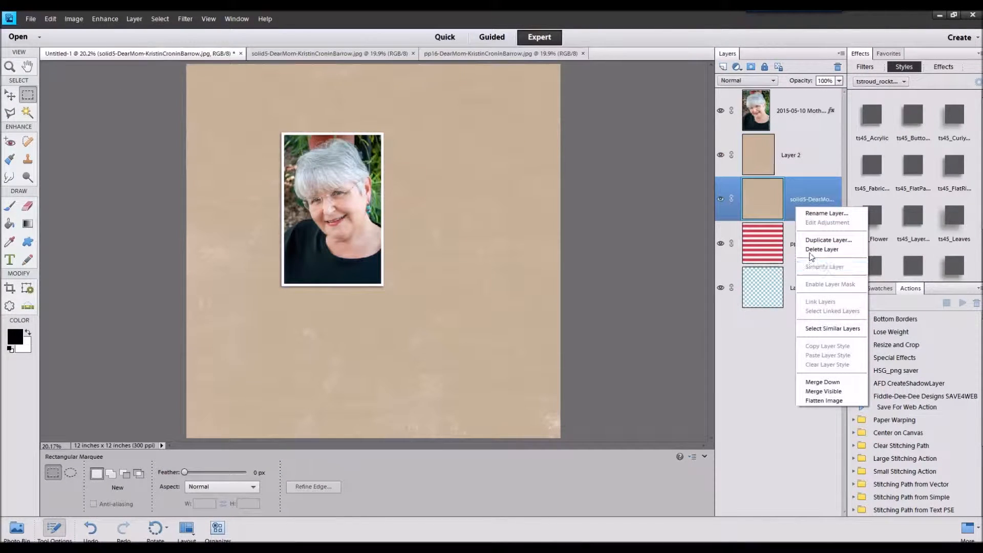
{"action": "left_click", "coordinate": [810, 255]}
{"action": "left_click", "coordinate": [793, 163]}
{"action": "left_click", "coordinate": [898, 177]}
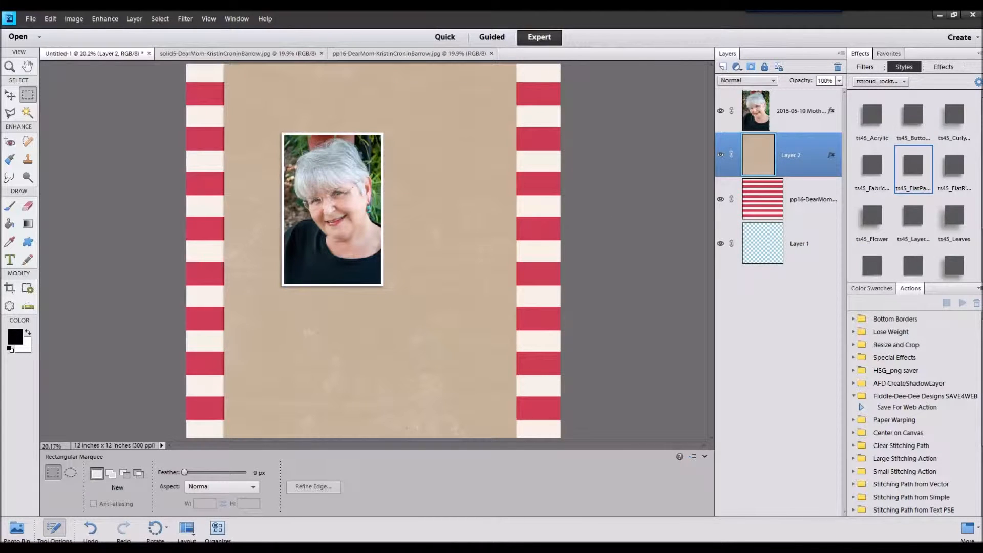
Open the floral pp7-DearMom paper and add it to the layout between the striped paper and the tan panel
{"action": "left_click_drag", "start_coordinate": [937, 210], "coordinate": [608, 456]}
{"action": "left_click", "coordinate": [19, 528]}
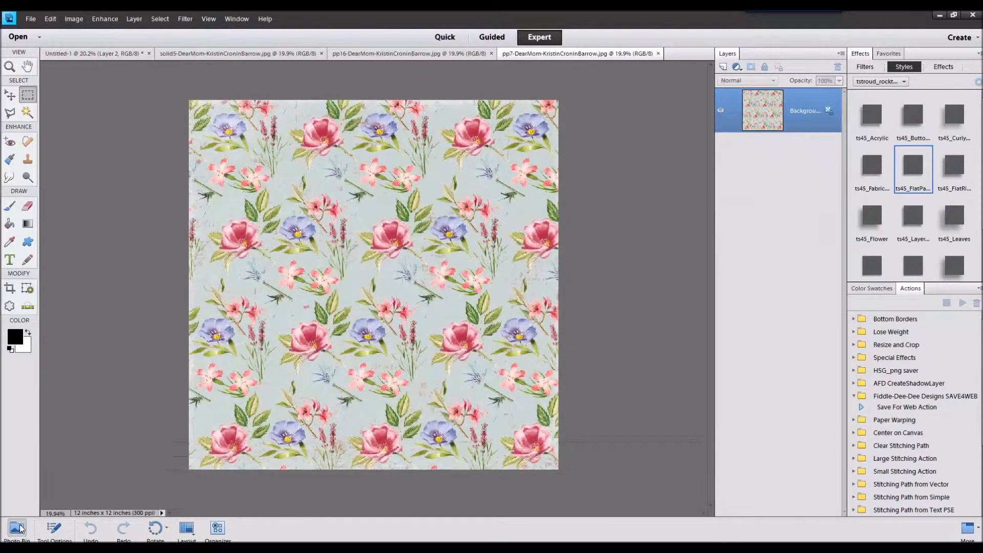
{"action": "double_click", "coordinate": [77, 497]}
{"action": "left_click", "coordinate": [811, 204]}
{"action": "left_click_drag", "start_coordinate": [314, 500], "coordinate": [363, 244]}
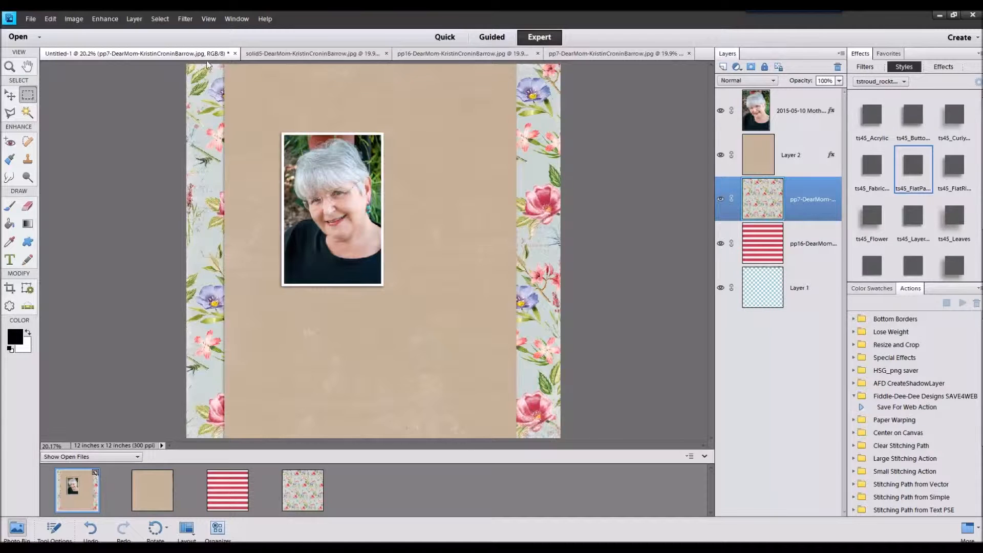
Replace the floral paper with a copied full-height panel slightly wider than the tan one, and apply the ts45_FlatPa... style
{"action": "left_click_drag", "start_coordinate": [212, 62], "coordinate": [534, 454]}
{"action": "key", "text": "ctrl+j"}
{"action": "right_click", "coordinate": [795, 243]}
{"action": "left_click", "coordinate": [811, 286]}
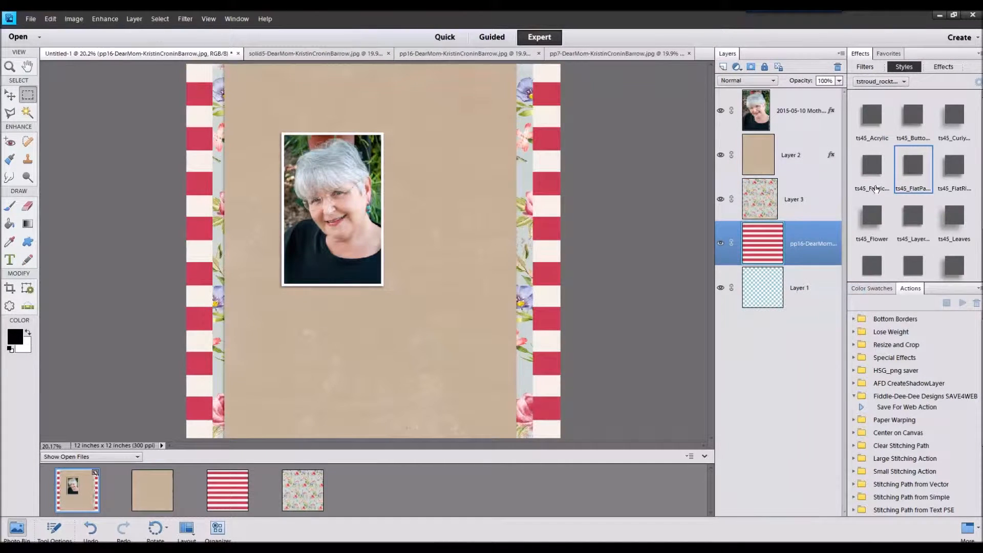
{"action": "left_click", "coordinate": [809, 200]}
{"action": "double_click", "coordinate": [913, 174]}
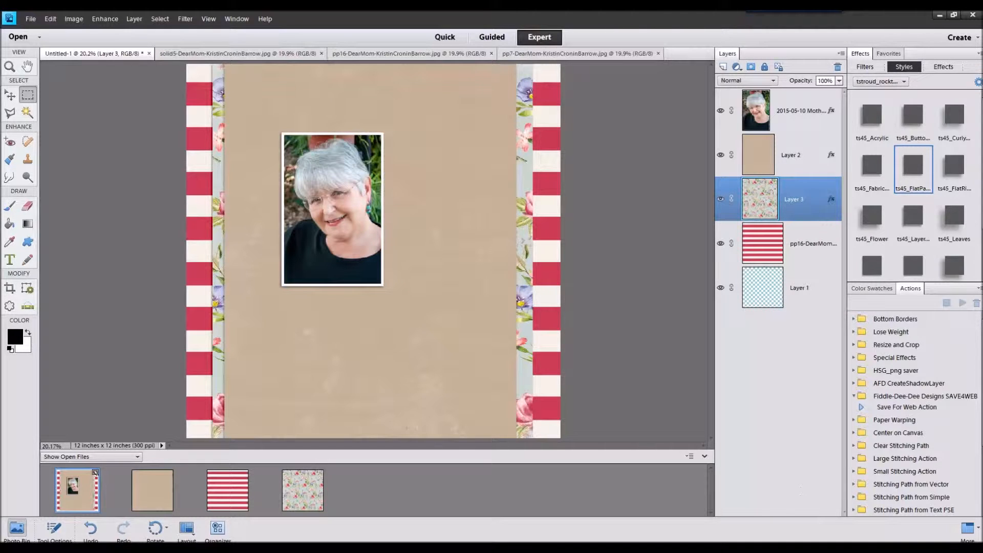
Close the tan, striped and floral paper files, keeping the layout open
{"action": "left_click", "coordinate": [153, 490]}
{"action": "right_click", "coordinate": [306, 490]}
{"action": "left_click", "coordinate": [331, 360]}
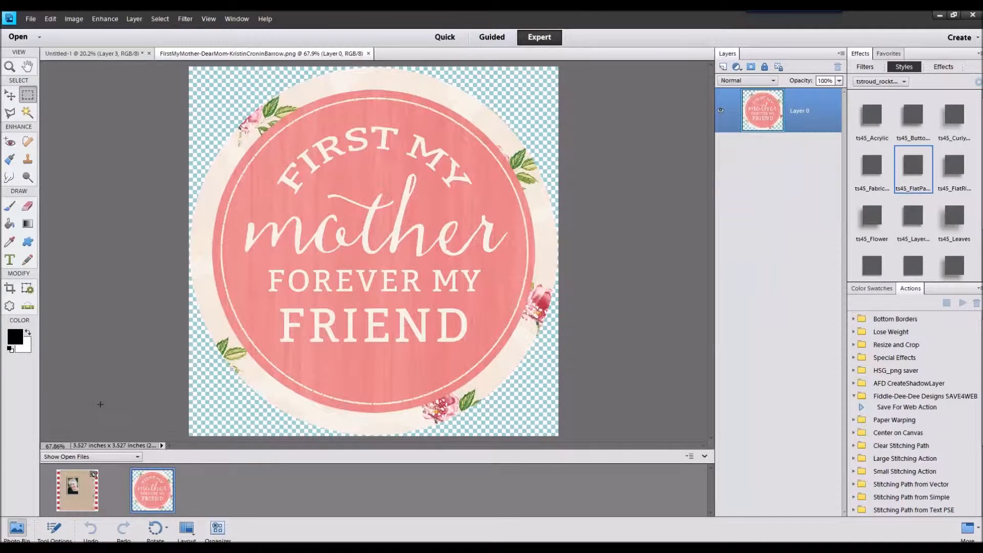
Add the round FirstMyMother badge as the layout's top layer and apply the ts45_Layer... style
{"action": "left_click", "coordinate": [72, 499]}
{"action": "left_click_drag", "start_coordinate": [140, 503], "coordinate": [372, 286]}
{"action": "left_click_drag", "start_coordinate": [814, 193], "coordinate": [805, 100]}
{"action": "double_click", "coordinate": [910, 228]}
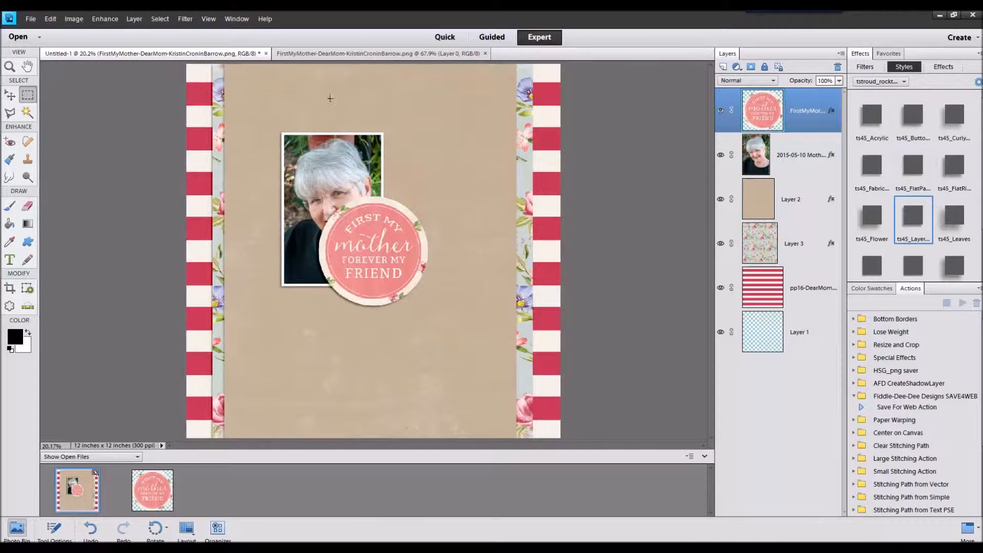
Shrink the round badge and place it at the page's lower-right corner, overlapping the floral border
{"action": "left_click", "coordinate": [10, 95]}
{"action": "left_click_drag", "start_coordinate": [374, 246], "coordinate": [506, 367]}
{"action": "left_click_drag", "start_coordinate": [568, 327], "coordinate": [541, 353]}
{"action": "left_click_drag", "start_coordinate": [515, 393], "coordinate": [519, 393]}
{"action": "left_click", "coordinate": [510, 434]}
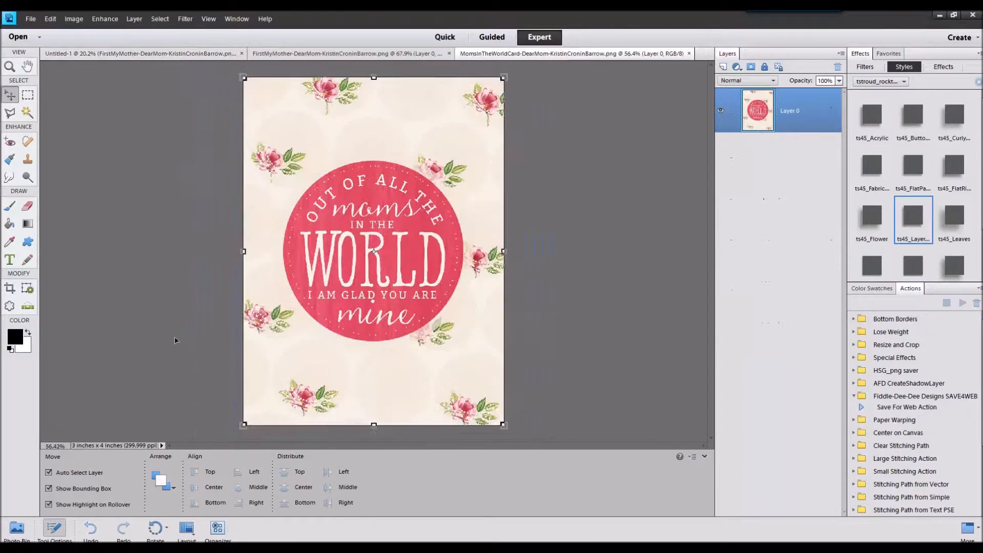
Add the MomsInTheWorldCard element directly right of the photo and apply the ts45_FlatPa... style
{"action": "left_click", "coordinate": [17, 527]}
{"action": "double_click", "coordinate": [65, 505]}
{"action": "left_click_drag", "start_coordinate": [227, 490], "coordinate": [429, 187]}
{"action": "left_click", "coordinate": [916, 174]}
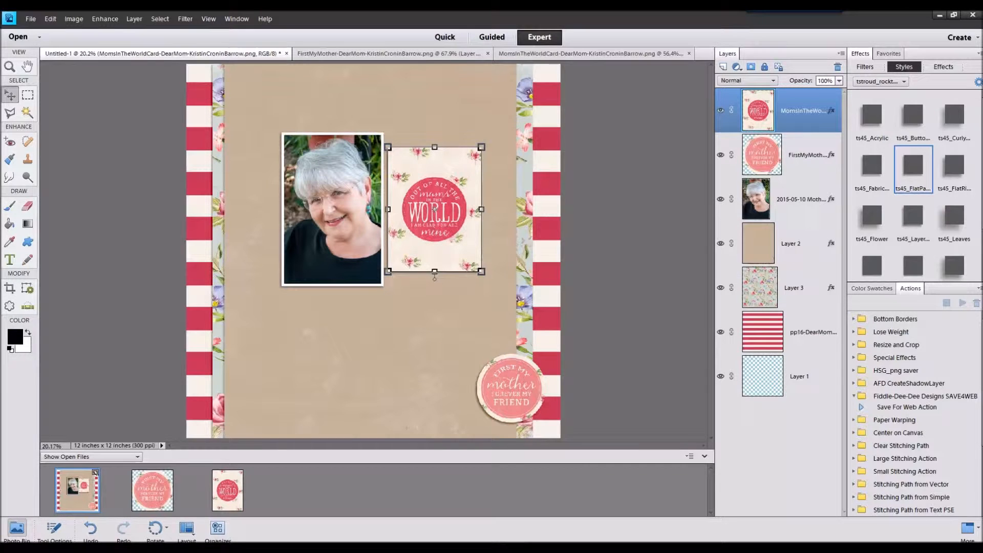
Add the red heart at the round badge's upper-left edge, reduced in size, with the ts45_Flower style
{"action": "double_click", "coordinate": [87, 499]}
{"action": "left_click_drag", "start_coordinate": [303, 489], "coordinate": [477, 390]}
{"action": "left_click", "coordinate": [872, 217]}
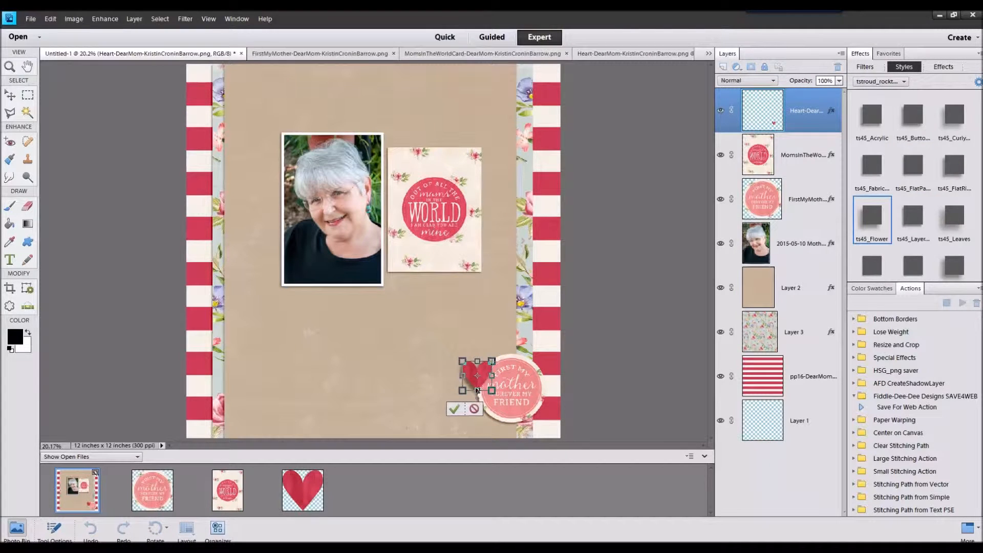
{"action": "key", "text": "Return"}
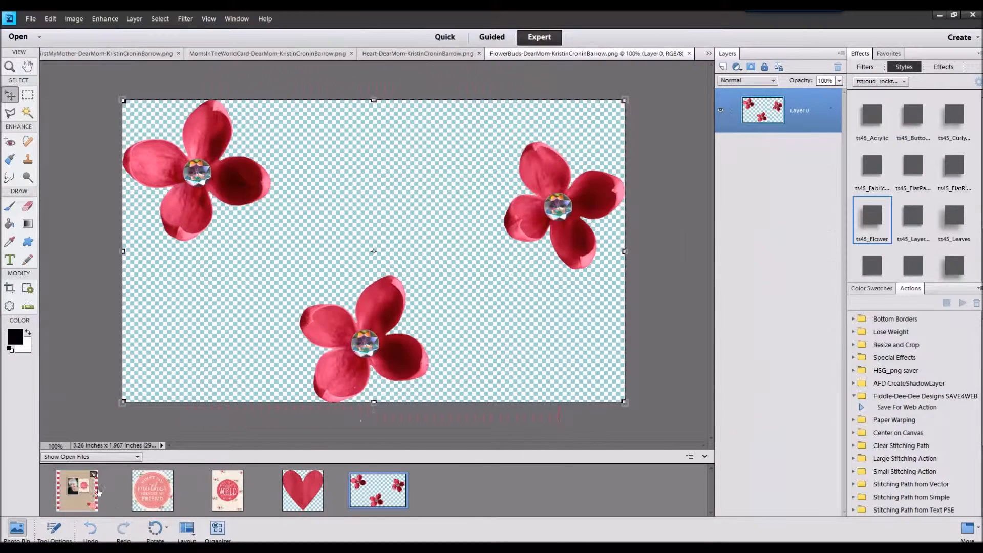
Add the FlowerBuds cluster with the ts45_Flower style and arrange it around the card's lower-right corner
{"action": "left_click", "coordinate": [97, 492]}
{"action": "left_click_drag", "start_coordinate": [378, 489], "coordinate": [337, 272]}
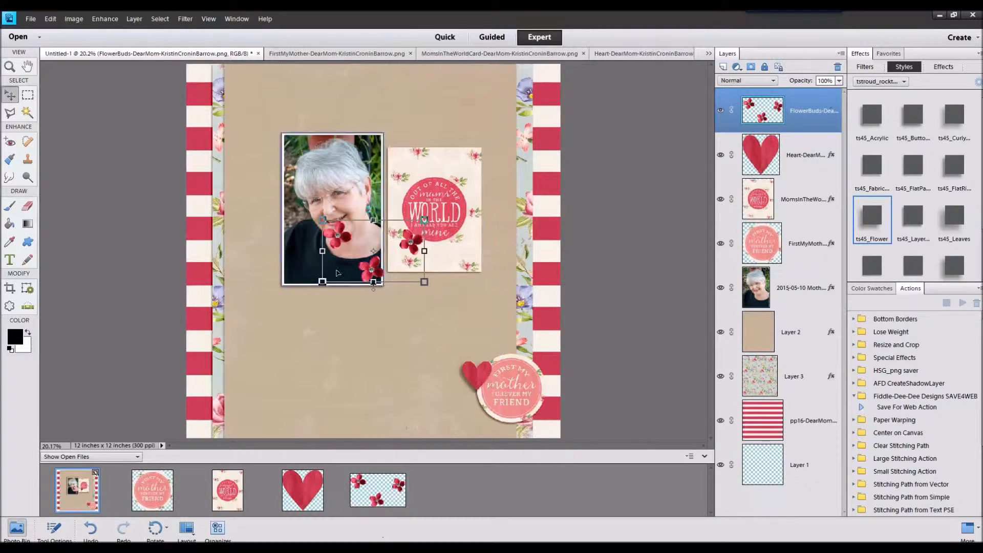
{"action": "double_click", "coordinate": [885, 223]}
{"action": "left_click_drag", "start_coordinate": [409, 241], "coordinate": [484, 239]}
{"action": "key", "text": "Return"}
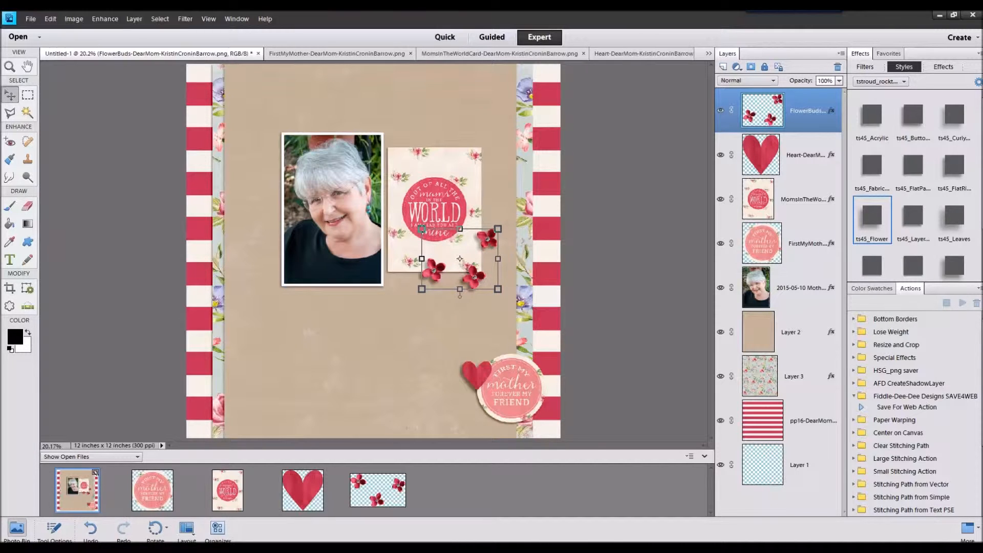
Add the BestMomEverAward ribbon at the page's upper-left corner and apply the ts45_Flower style
{"action": "left_click_drag", "start_coordinate": [982, 237], "coordinate": [585, 481]}
{"action": "double_click", "coordinate": [69, 489]}
{"action": "left_click_drag", "start_coordinate": [451, 489], "coordinate": [233, 104]}
{"action": "left_click", "coordinate": [871, 218]}
Open the floral pennant Banner element, add it near the top of the layout and apply the ts45_Curly... style
{"action": "left_click_drag", "start_coordinate": [982, 241], "coordinate": [588, 473]}
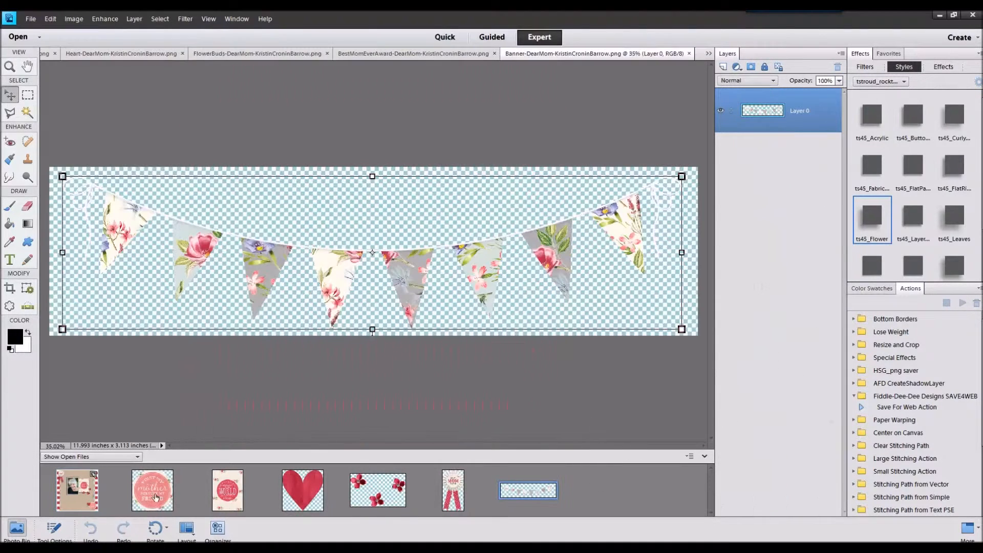
{"action": "double_click", "coordinate": [83, 490]}
{"action": "left_click_drag", "start_coordinate": [514, 493], "coordinate": [460, 106]}
{"action": "left_click", "coordinate": [954, 116]}
Tilt the banner so it rises rightward from the award ribbon, and move its layer beneath the ribbon
{"action": "left_click_drag", "start_coordinate": [517, 82], "coordinate": [160, 224]}
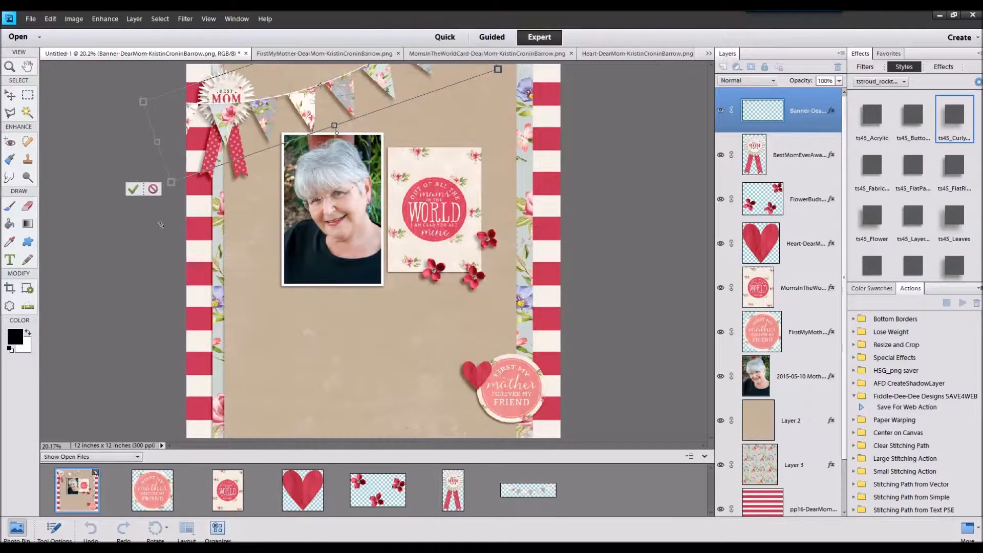
{"action": "left_click", "coordinate": [132, 189]}
{"action": "left_click_drag", "start_coordinate": [806, 116], "coordinate": [807, 158]}
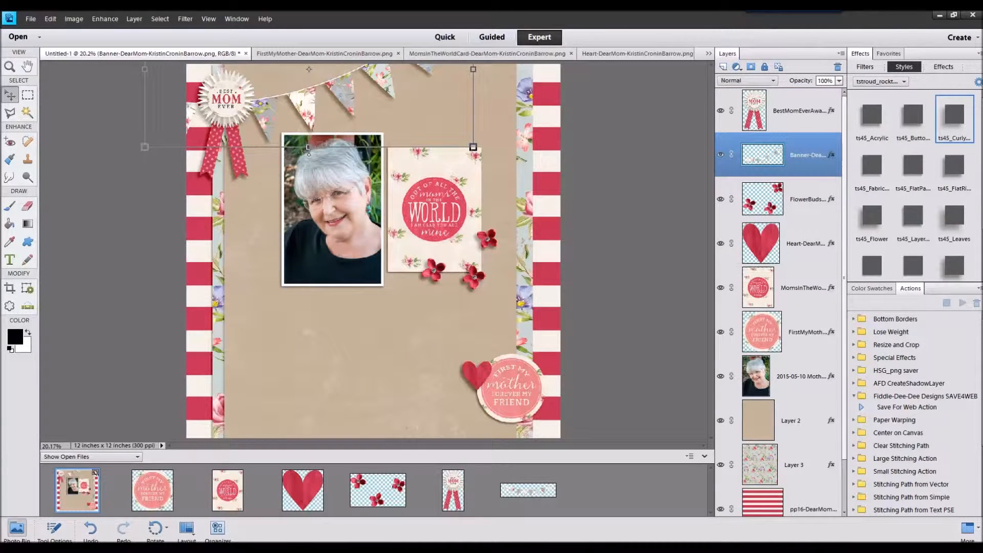
Open the red polka-dot pp2-DearMom paper and add it to the layout above the floral panel layer
{"action": "left_click_drag", "start_coordinate": [982, 471], "coordinate": [644, 474]}
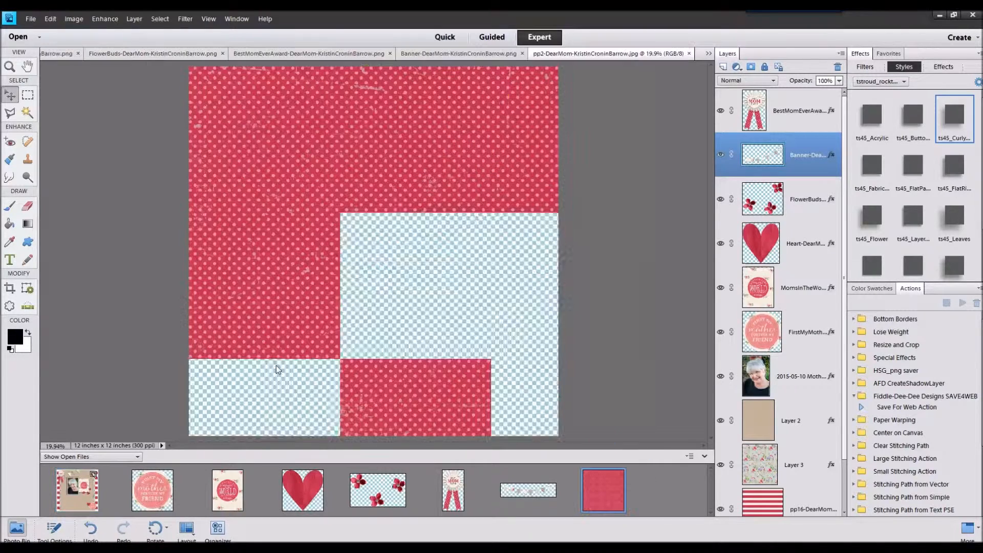
{"action": "double_click", "coordinate": [75, 482]}
{"action": "left_click", "coordinate": [791, 464]}
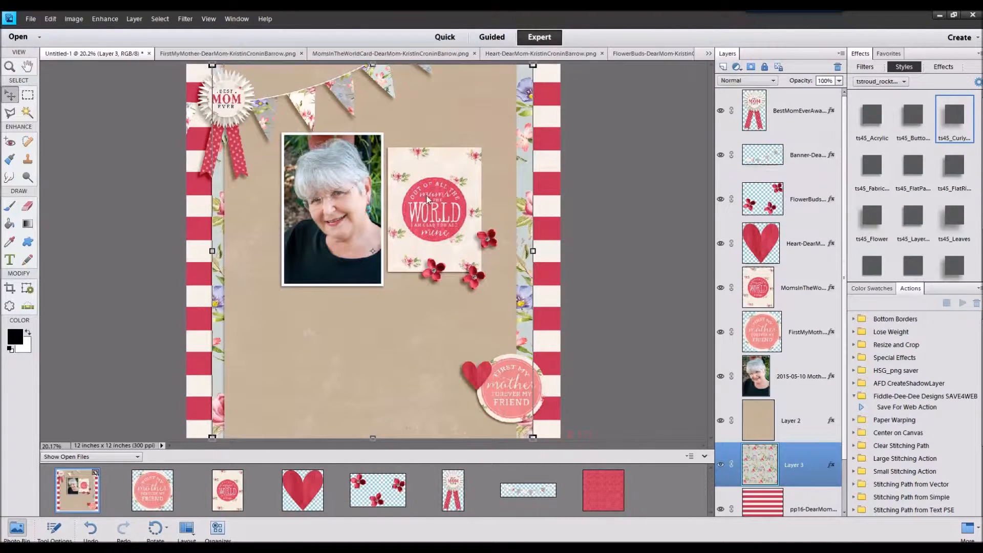
{"action": "left_click_drag", "start_coordinate": [427, 200], "coordinate": [427, 201]}
Copy a horizontal band of the polka-dot paper, as wide as the tan panel, to a new layer at the photo's height
{"action": "key", "text": "m"}
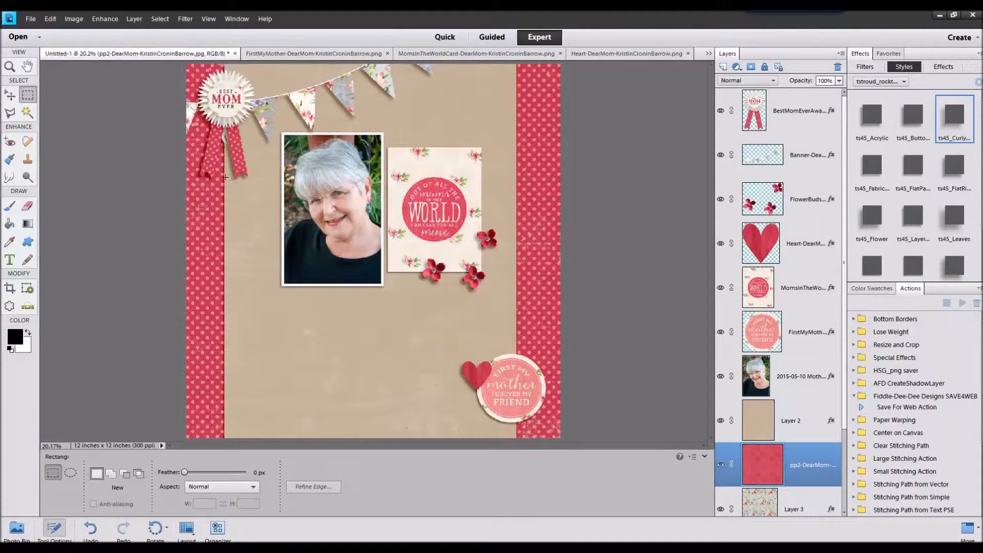
{"action": "left_click_drag", "start_coordinate": [257, 184], "coordinate": [515, 276]}
{"action": "key", "text": "ctrl+j"}
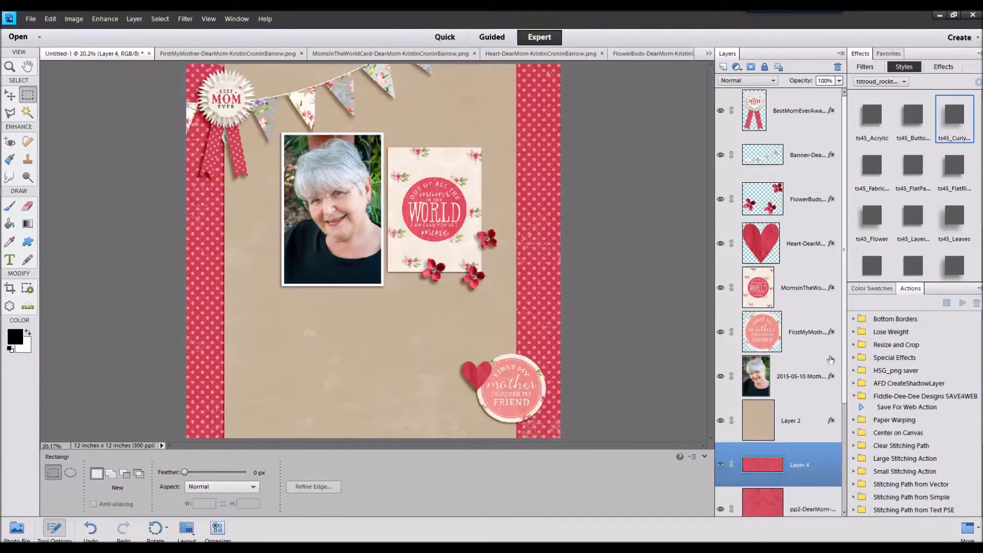
Delete the full polka-dot sheet and stack the band above the tan panel with the ts45_FlatPa... style
{"action": "right_click", "coordinate": [812, 497]}
{"action": "left_click", "coordinate": [853, 314]}
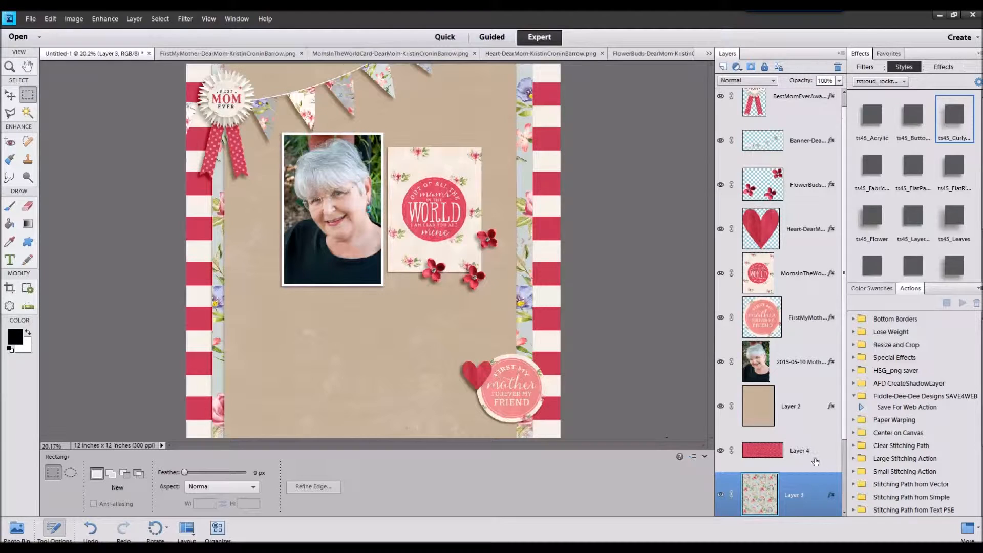
{"action": "left_click_drag", "start_coordinate": [815, 459], "coordinate": [814, 385]}
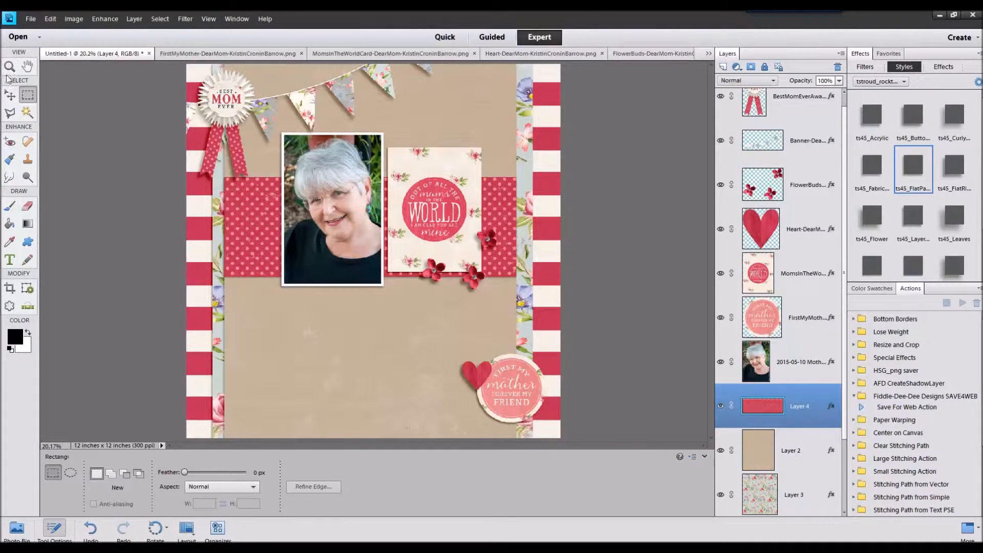
Return to the layout and close the already placed element files, keeping the Arrow file open
{"action": "left_click", "coordinate": [4, 95]}
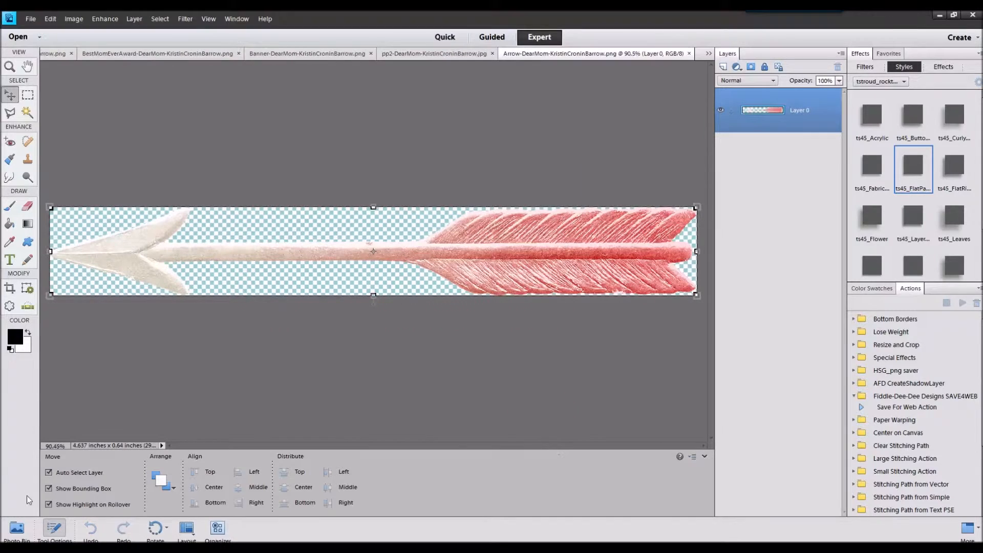
{"action": "left_click", "coordinate": [17, 529]}
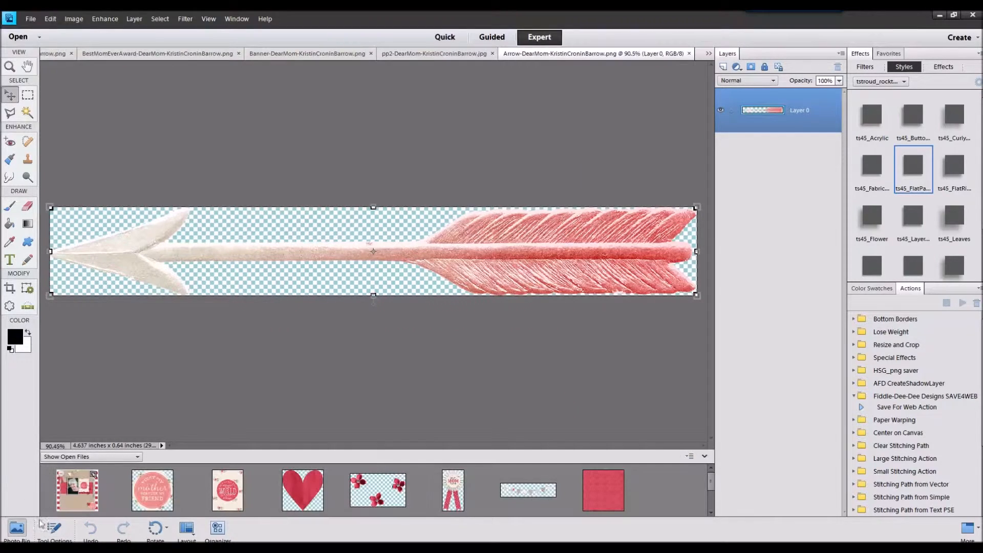
{"action": "left_click", "coordinate": [77, 490]}
{"action": "left_click", "coordinate": [152, 490]}
{"action": "right_click", "coordinate": [601, 512]}
{"action": "left_click", "coordinate": [618, 372]}
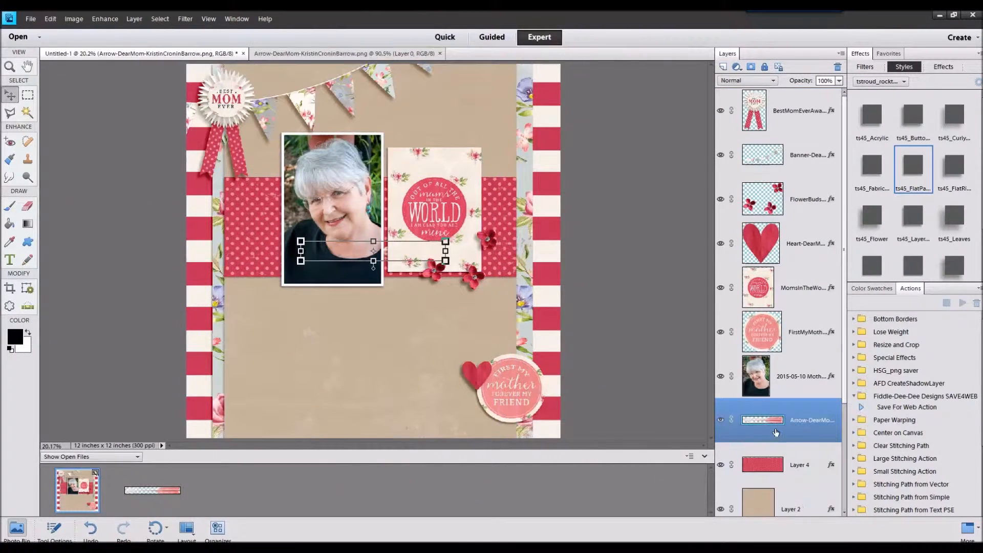
Move the added arrow just below the photo and bring its layer to the front
{"action": "left_click_drag", "start_coordinate": [433, 251], "coordinate": [436, 301]}
{"action": "right_click", "coordinate": [412, 306]}
{"action": "left_click", "coordinate": [426, 376]}
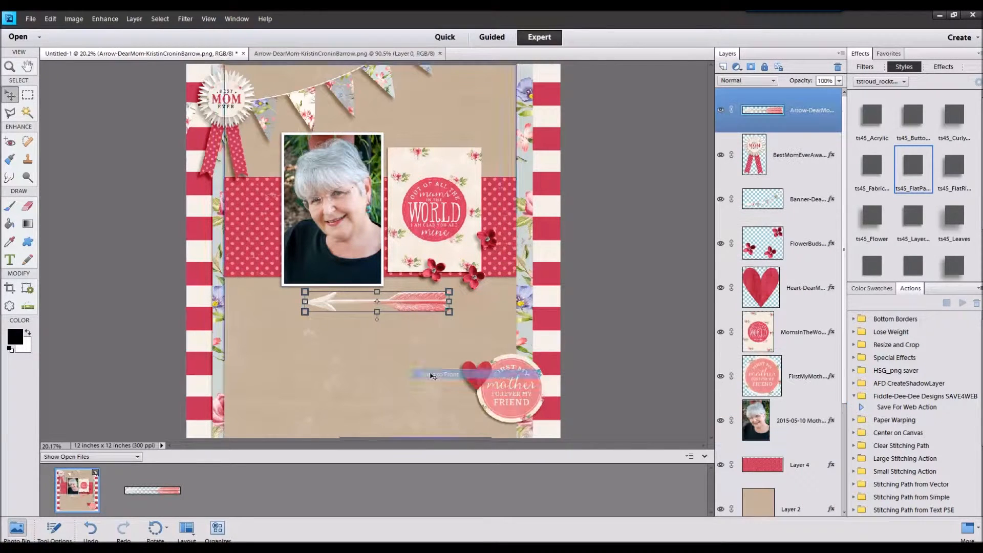
Flip the arrow layer horizontally, then shrink and place it across the photo's lower-left corner
{"action": "left_click", "coordinate": [73, 19]}
{"action": "mouse_move", "coordinate": [81, 29]}
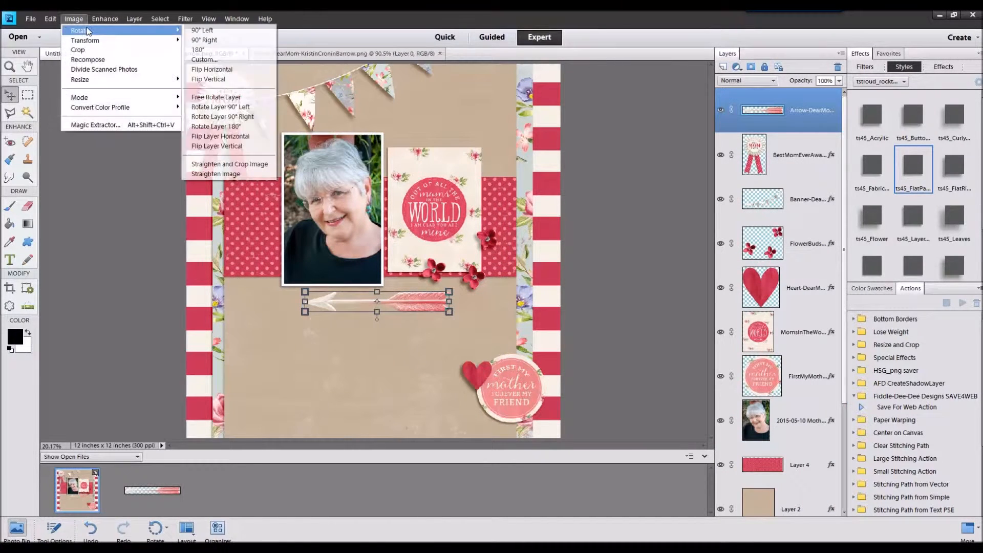
{"action": "left_click", "coordinate": [210, 134]}
{"action": "left_click_drag", "start_coordinate": [417, 304], "coordinate": [333, 280]}
{"action": "left_click", "coordinate": [307, 295]}
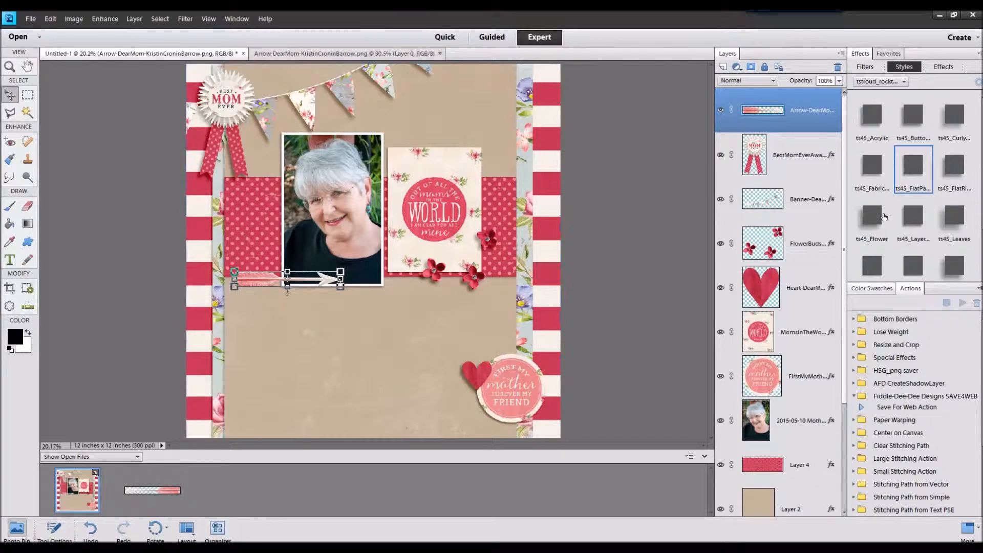
Give the arrow the ts45_Layer... style, and tuck the glitter tape behind the card's lower-right edge with the same style
{"action": "left_click", "coordinate": [908, 224]}
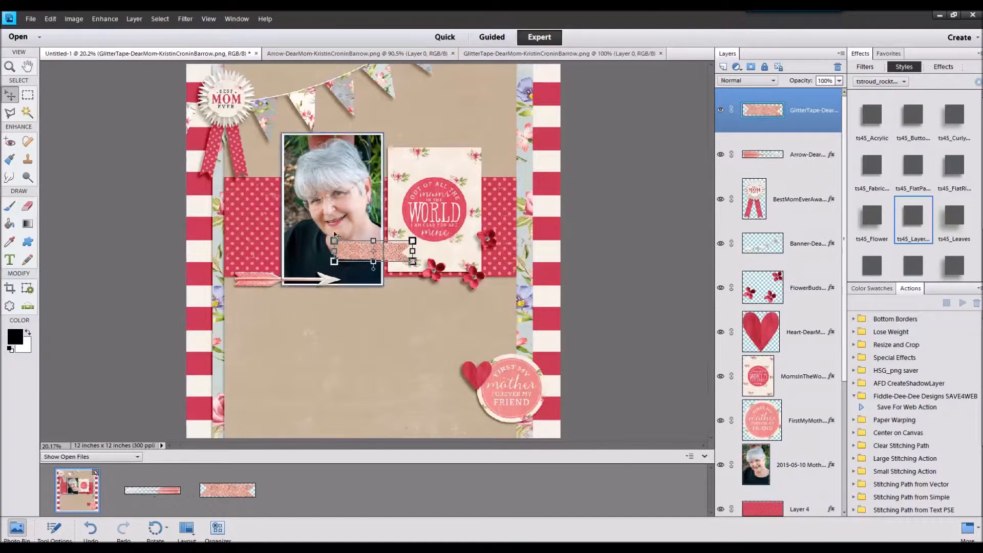
{"action": "left_click_drag", "start_coordinate": [368, 254], "coordinate": [486, 259]}
{"action": "left_click_drag", "start_coordinate": [799, 120], "coordinate": [787, 399]}
{"action": "left_click", "coordinate": [912, 210]}
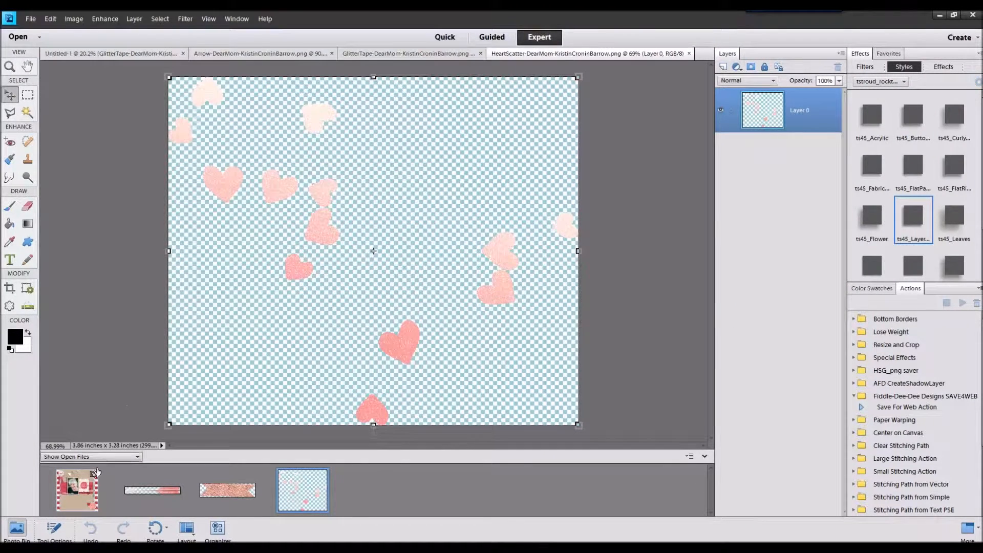
Return to the layout and add the heart scatter directly above the tan panel's layer
{"action": "double_click", "coordinate": [88, 489]}
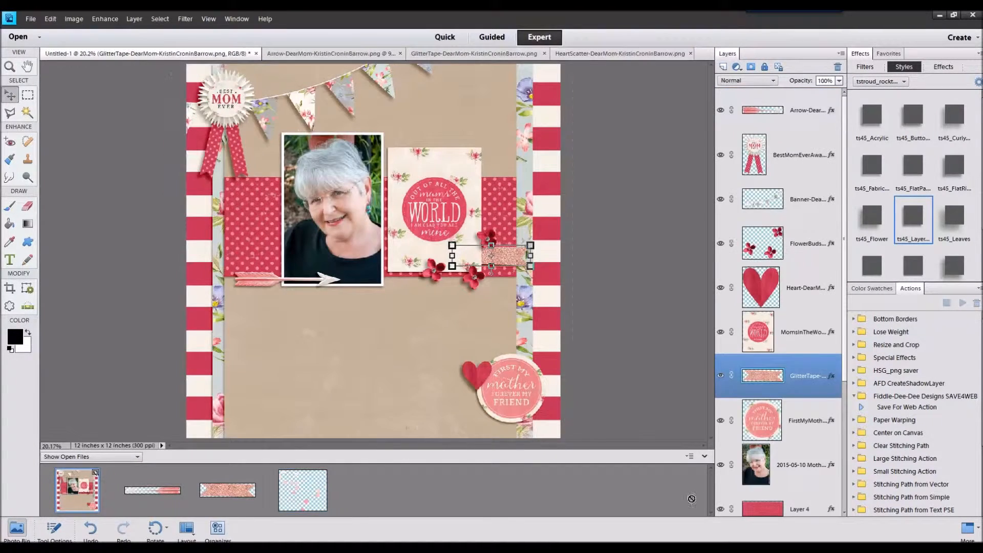
{"action": "scroll", "coordinate": [771, 445], "scroll_direction": "down", "scroll_amount": 4}
{"action": "left_click", "coordinate": [805, 374]}
{"action": "left_click_drag", "start_coordinate": [303, 488], "coordinate": [373, 266]}
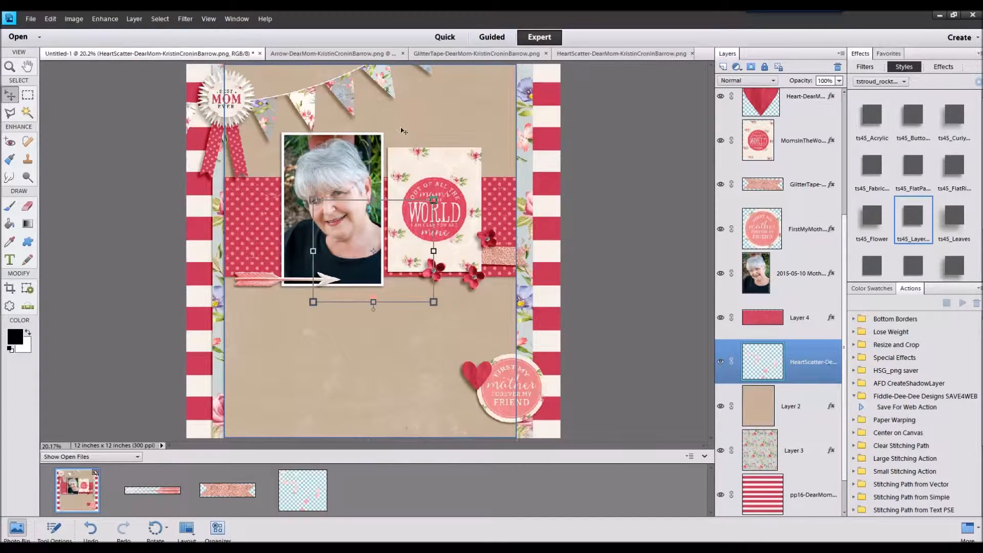
Place one heart scatter behind the banner at the page's upper left and a copy beside the round tag, undoing the accidental tan panel move
{"action": "left_click_drag", "start_coordinate": [382, 225], "coordinate": [254, 77]}
{"action": "left_click_drag", "start_coordinate": [333, 112], "coordinate": [337, 111]}
{"action": "left_click", "coordinate": [51, 18]}
{"action": "left_click", "coordinate": [82, 29]}
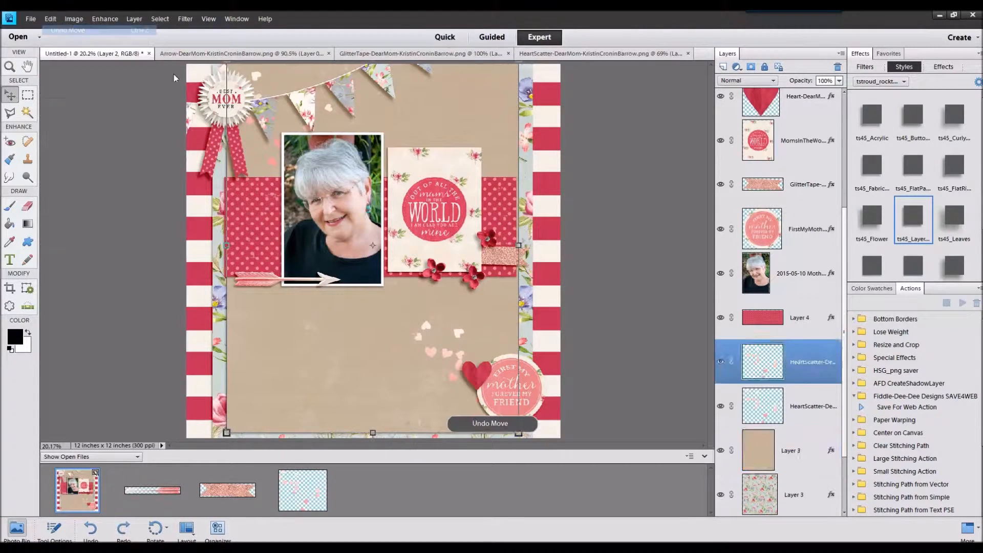
{"action": "left_click", "coordinate": [332, 117]}
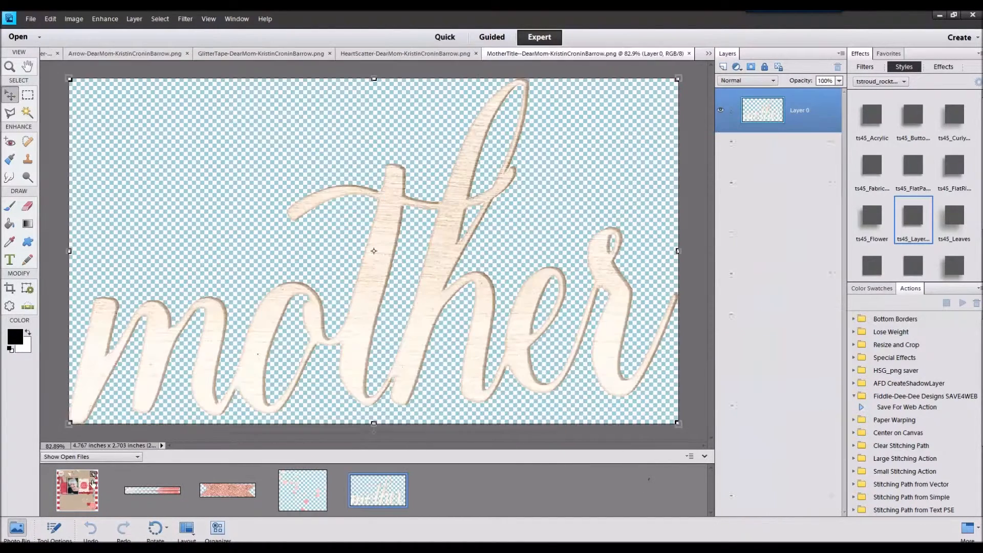
Add the wooden "mother" title to the layout below the card and apply the ts45_Layer... style
{"action": "double_click", "coordinate": [77, 489]}
{"action": "left_click_drag", "start_coordinate": [374, 497], "coordinate": [475, 304]}
{"action": "double_click", "coordinate": [916, 229]}
Raise the title's layer to just below the flower buds and shift the buds slightly left over the title
{"action": "right_click", "coordinate": [392, 311]}
{"action": "left_click", "coordinate": [389, 309]}
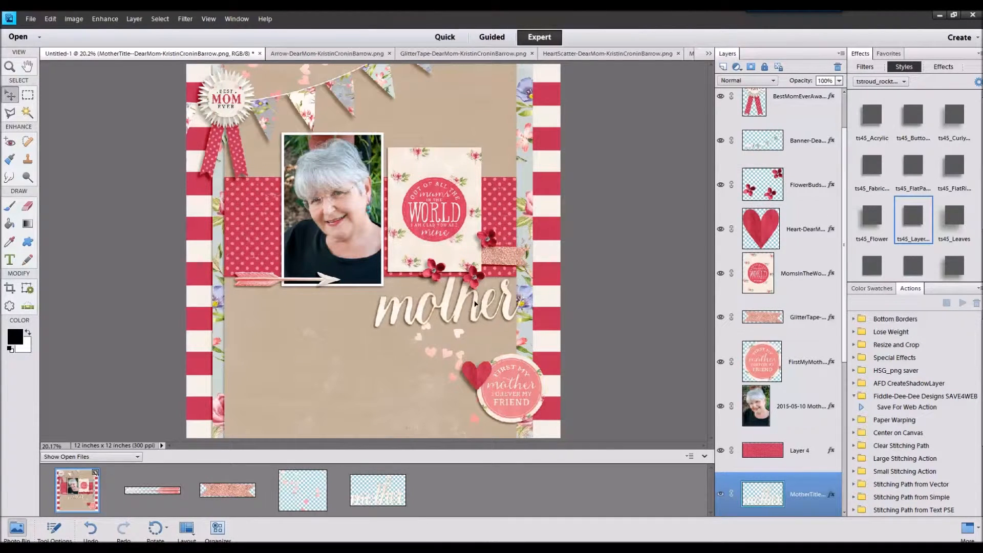
{"action": "left_click_drag", "start_coordinate": [791, 502], "coordinate": [781, 243]}
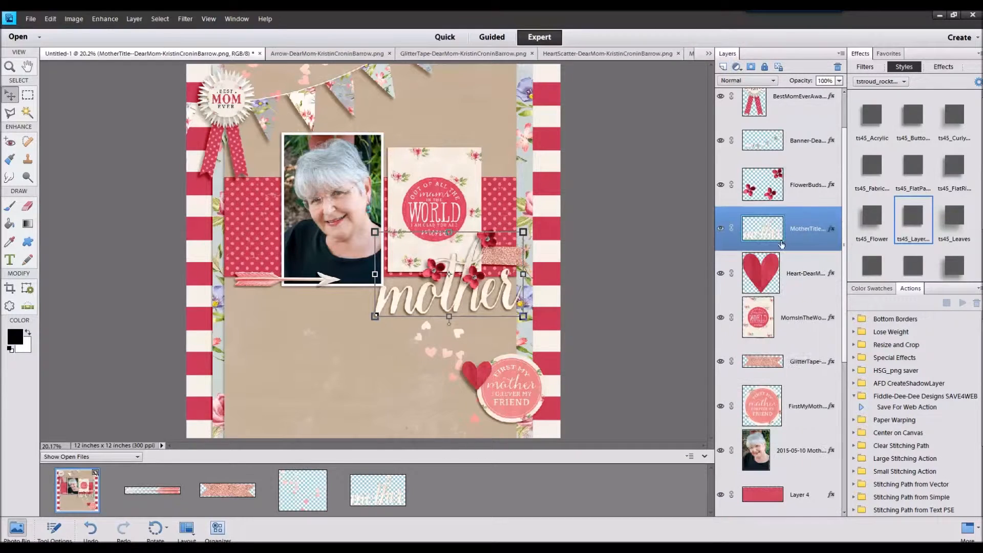
{"action": "left_click_drag", "start_coordinate": [488, 240], "coordinate": [469, 237]}
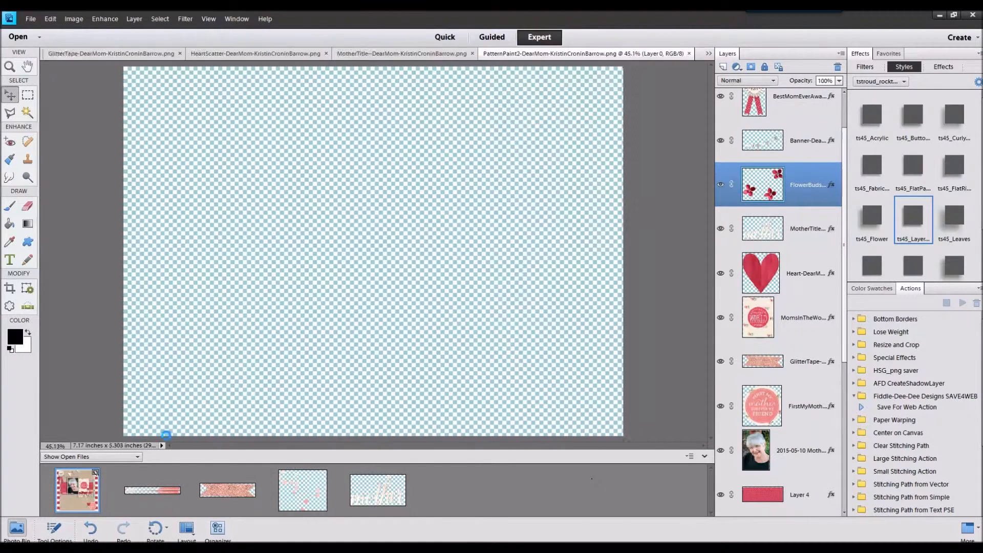
Try the pocket paper on the lower-left part of the tan panel, and delete its layer
{"action": "scroll", "coordinate": [775, 429], "scroll_direction": "down", "scroll_amount": 4}
{"action": "left_click", "coordinate": [776, 429]}
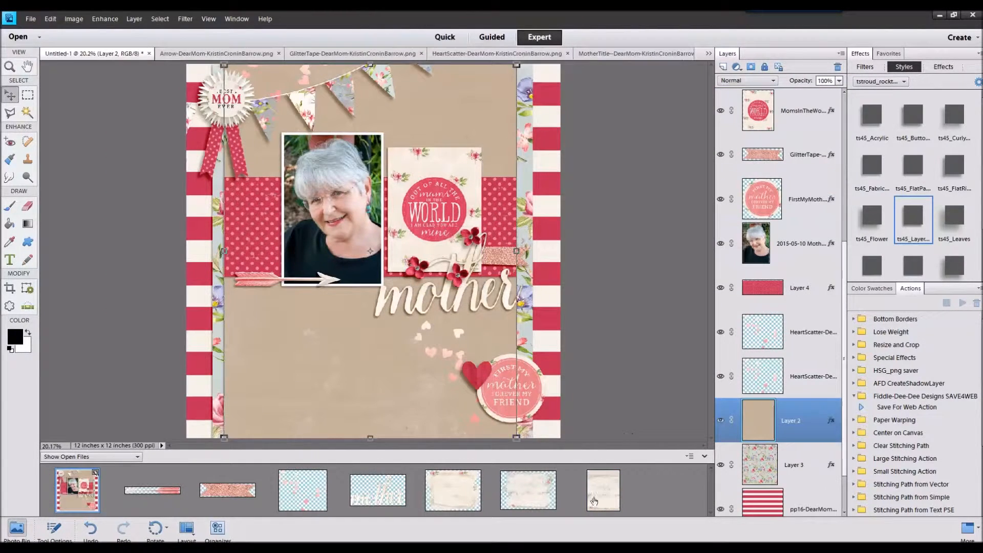
{"action": "left_click_drag", "start_coordinate": [593, 494], "coordinate": [504, 261]}
{"action": "left_click_drag", "start_coordinate": [375, 322], "coordinate": [327, 416]}
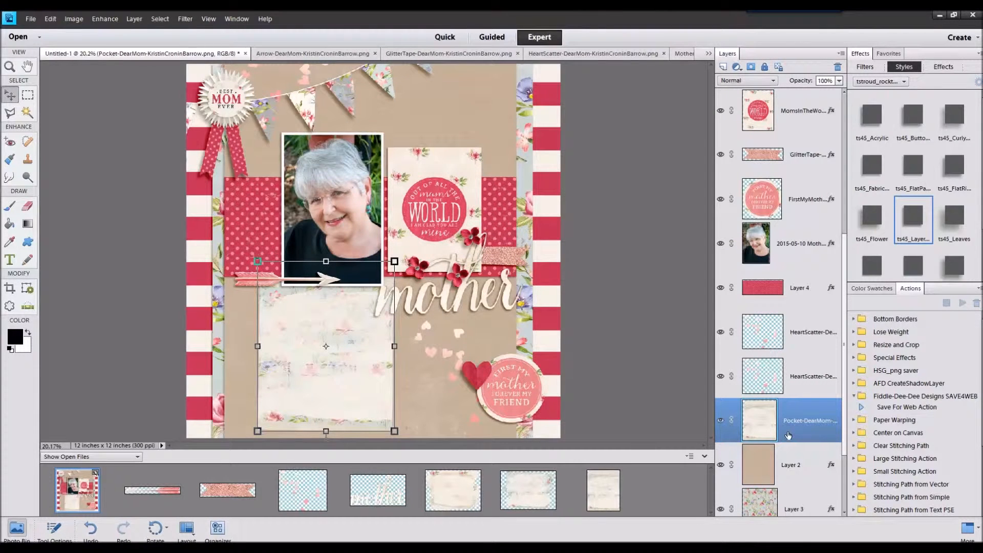
{"action": "right_click", "coordinate": [806, 425]}
{"action": "left_click", "coordinate": [832, 266]}
Close all the open element files, keeping only the layout open
{"action": "double_click", "coordinate": [152, 490]}
{"action": "right_click", "coordinate": [597, 493]}
{"action": "left_click", "coordinate": [623, 353]}
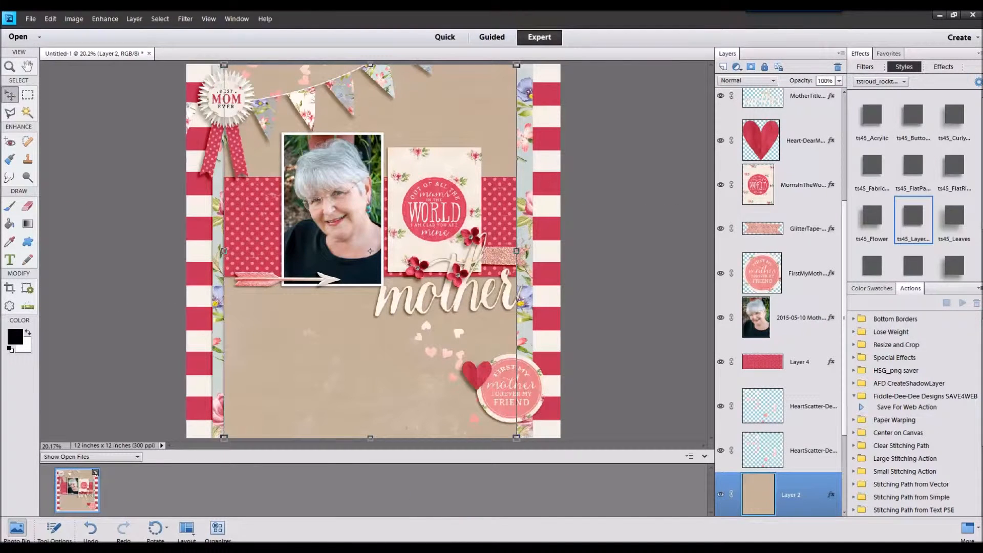
Lay the floral ribbon under the photo with the ts45_FlatRi... style and the red gingham ribbon just below it with the ts45_Layer... style
{"action": "left_click_drag", "start_coordinate": [774, 404], "coordinate": [629, 474]}
{"action": "left_click_drag", "start_coordinate": [81, 477], "coordinate": [81, 478]}
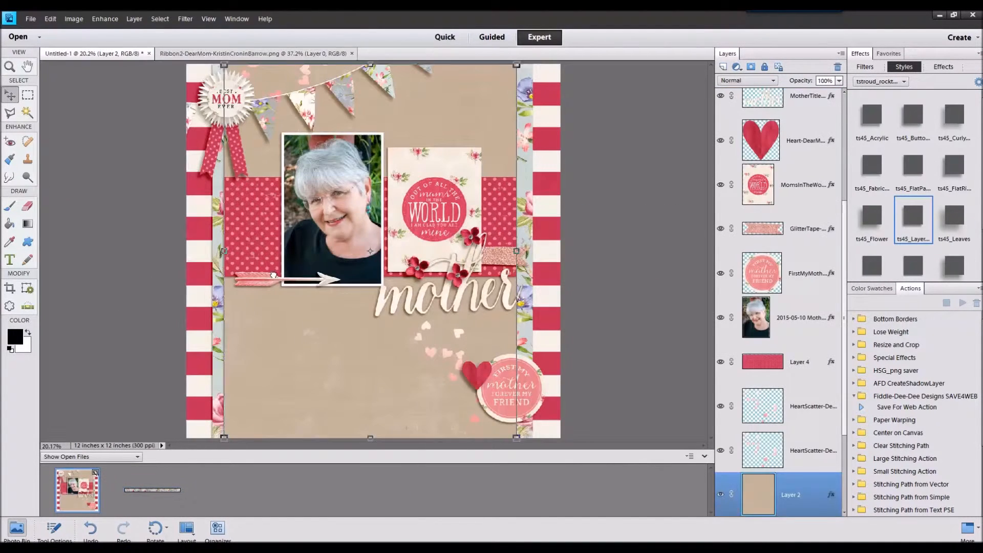
{"action": "left_click", "coordinate": [953, 166]}
{"action": "left_click_drag", "start_coordinate": [527, 245], "coordinate": [532, 273]}
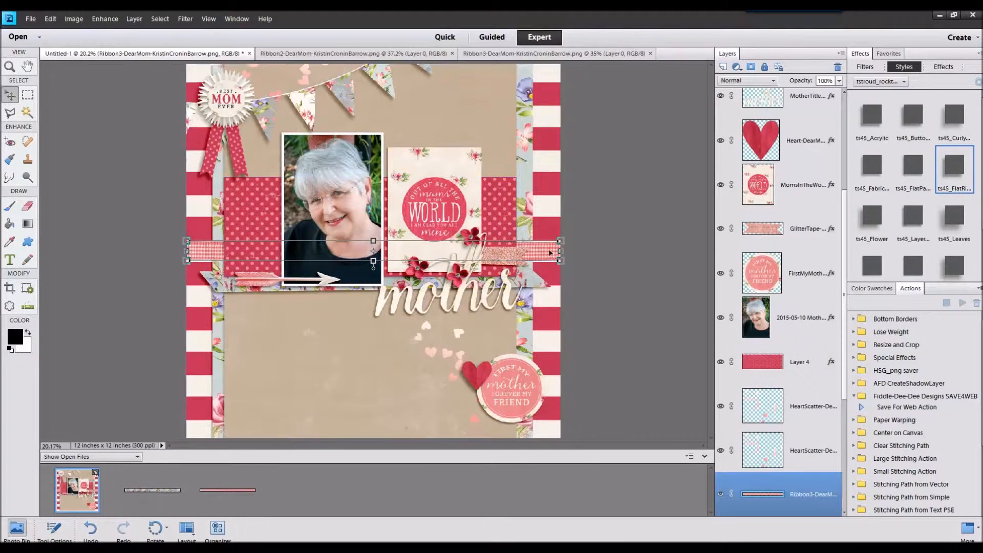
{"action": "left_click_drag", "start_coordinate": [549, 252], "coordinate": [549, 292]}
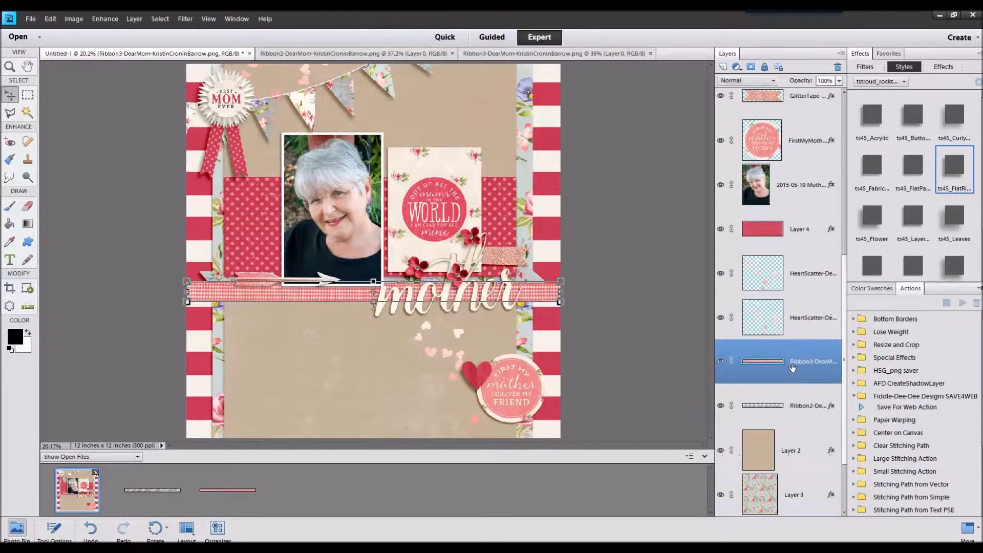
{"action": "left_click", "coordinate": [908, 219]}
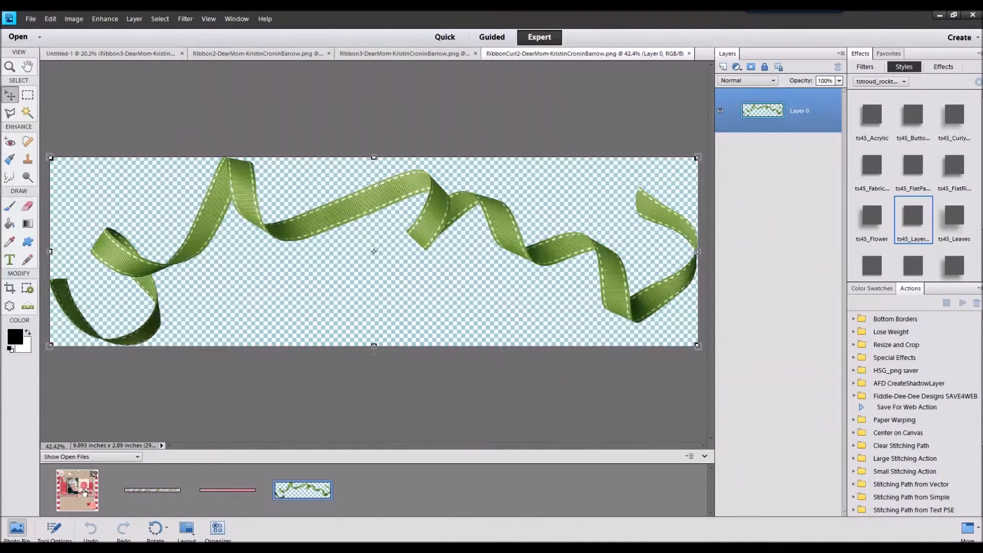
Add the green curled ribbon with the ts45_Curly... style, and shrink it to sit behind the "mother" title
{"action": "double_click", "coordinate": [83, 492]}
{"action": "left_click_drag", "start_coordinate": [303, 490], "coordinate": [298, 384]}
{"action": "left_click", "coordinate": [955, 142]}
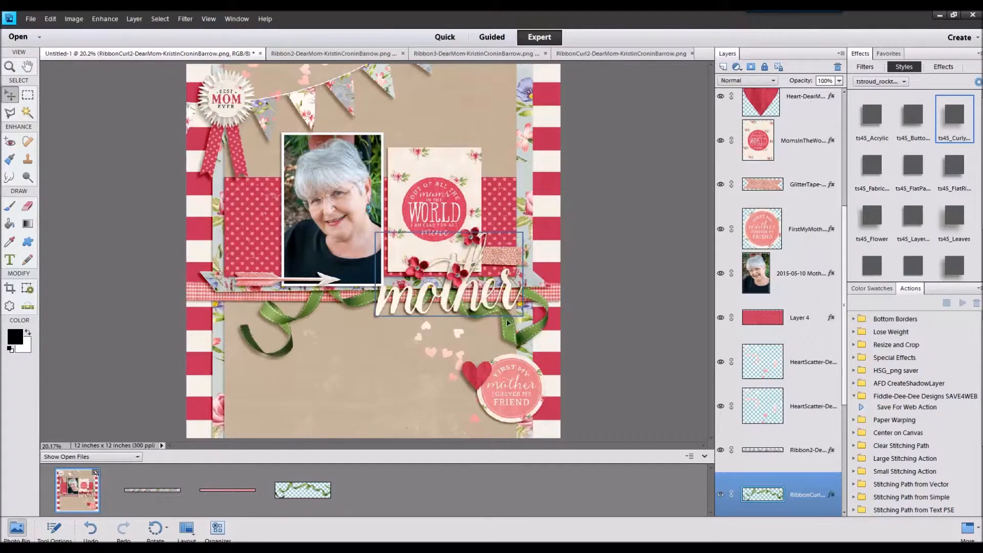
{"action": "key", "text": "ctrl+t"}
{"action": "left_click_drag", "start_coordinate": [557, 258], "coordinate": [533, 285]}
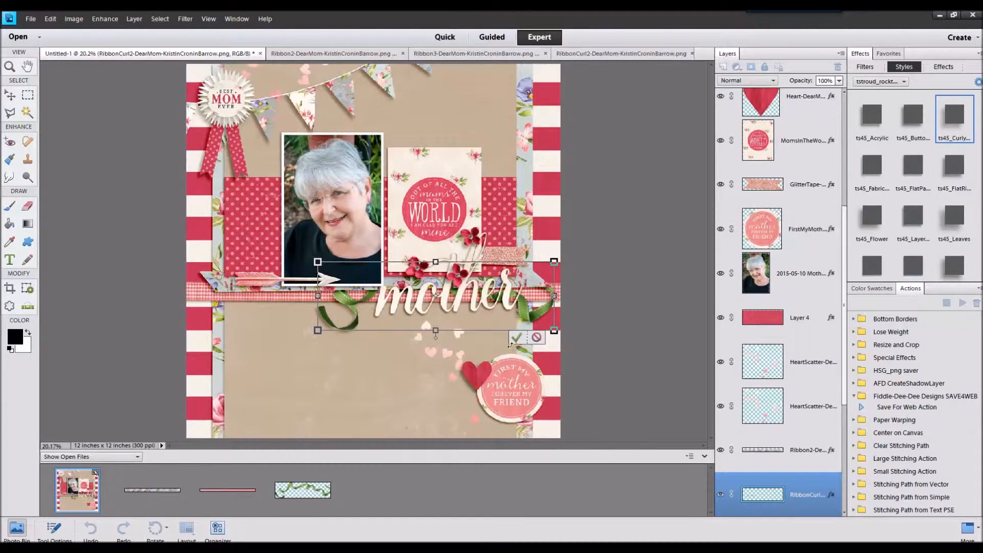
{"action": "left_click", "coordinate": [515, 337]}
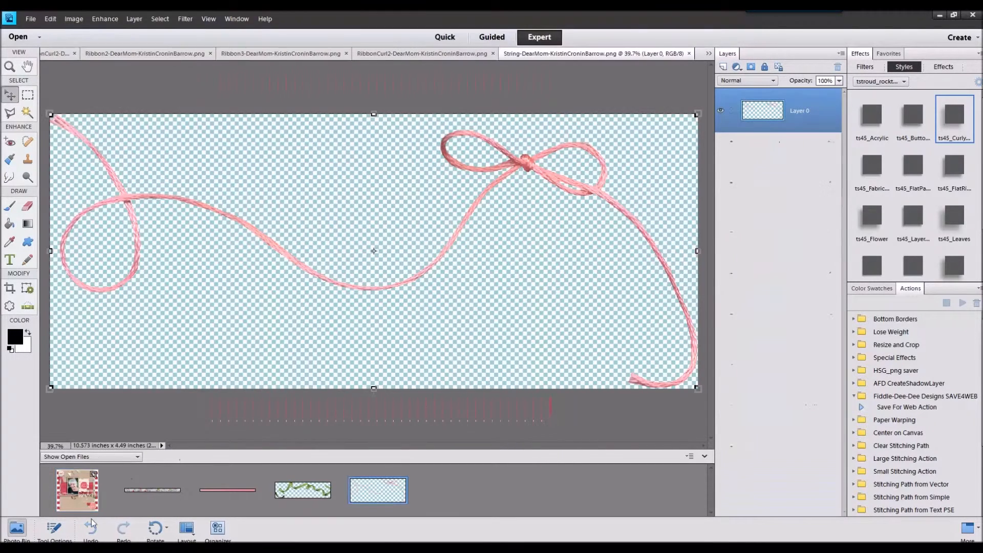
Try the pink bow string across the photo and card, and delete its layer
{"action": "double_click", "coordinate": [76, 479]}
{"action": "left_click_drag", "start_coordinate": [377, 489], "coordinate": [389, 328]}
{"action": "left_click_drag", "start_coordinate": [467, 266], "coordinate": [495, 221]}
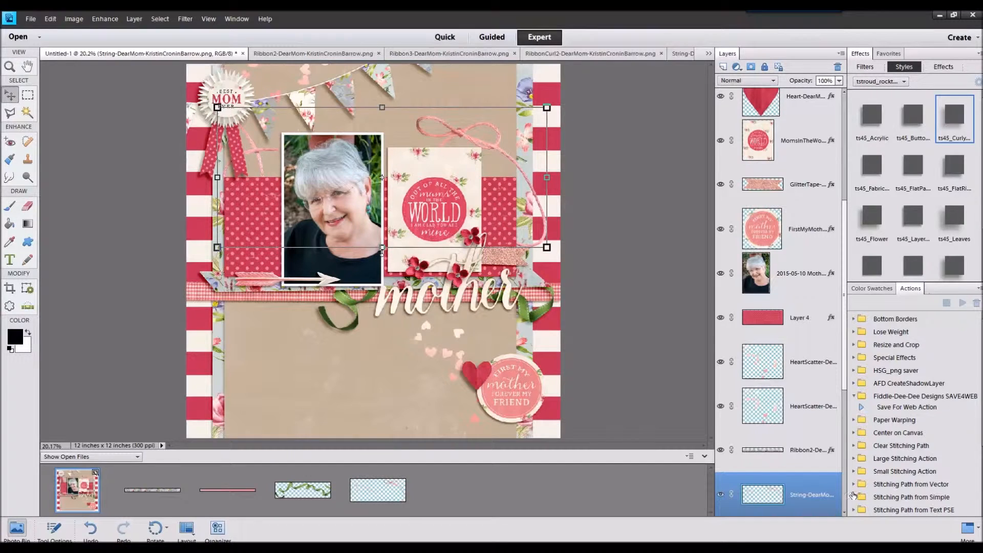
{"action": "double_click", "coordinate": [822, 486]}
{"action": "left_click", "coordinate": [556, 204]}
{"action": "right_click", "coordinate": [818, 510]}
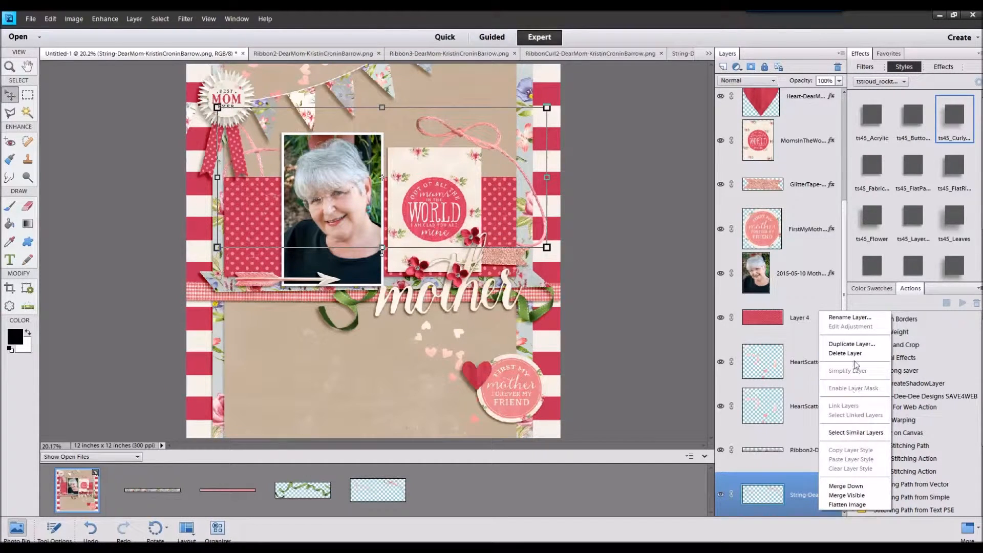
{"action": "left_click", "coordinate": [854, 388]}
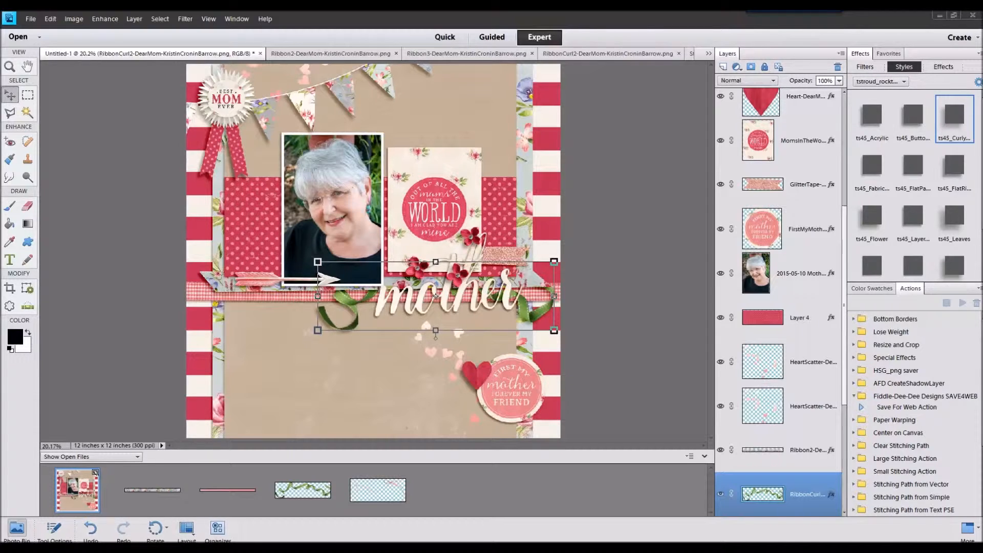
Shrink the pink sequins and place them across the photo's lower-left edge
{"action": "left_click_drag", "start_coordinate": [660, 457], "coordinate": [661, 458]}
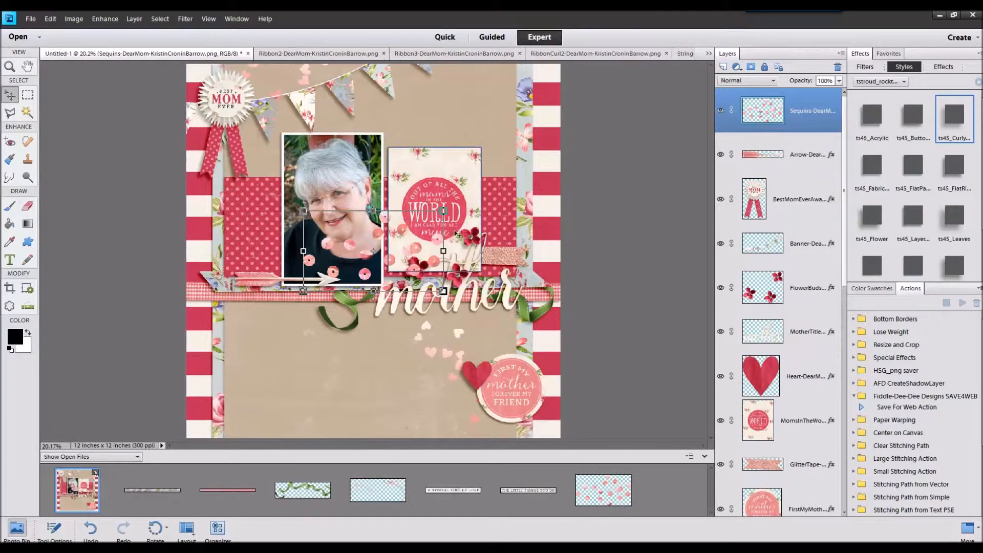
{"action": "left_click_drag", "start_coordinate": [358, 260], "coordinate": [298, 242]}
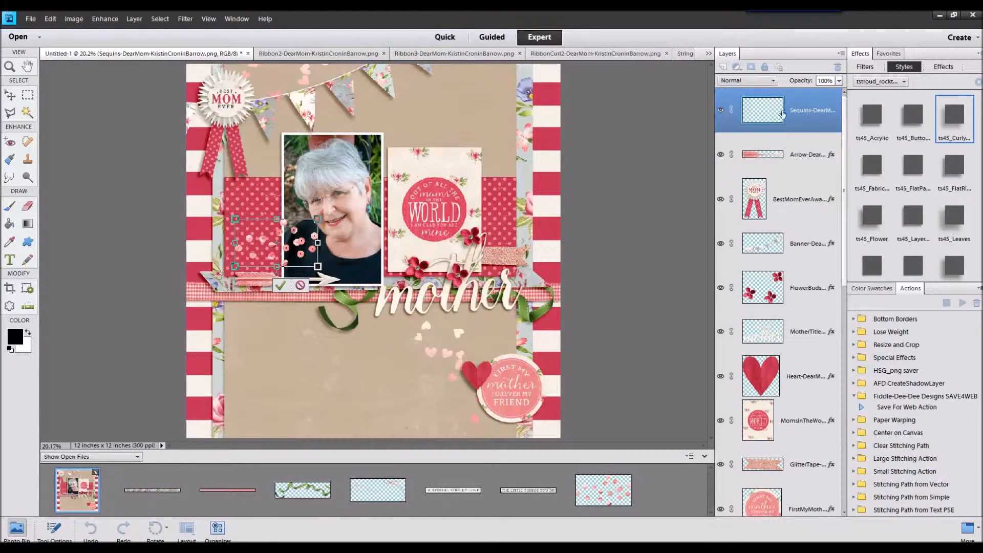
{"action": "left_click", "coordinate": [281, 286]}
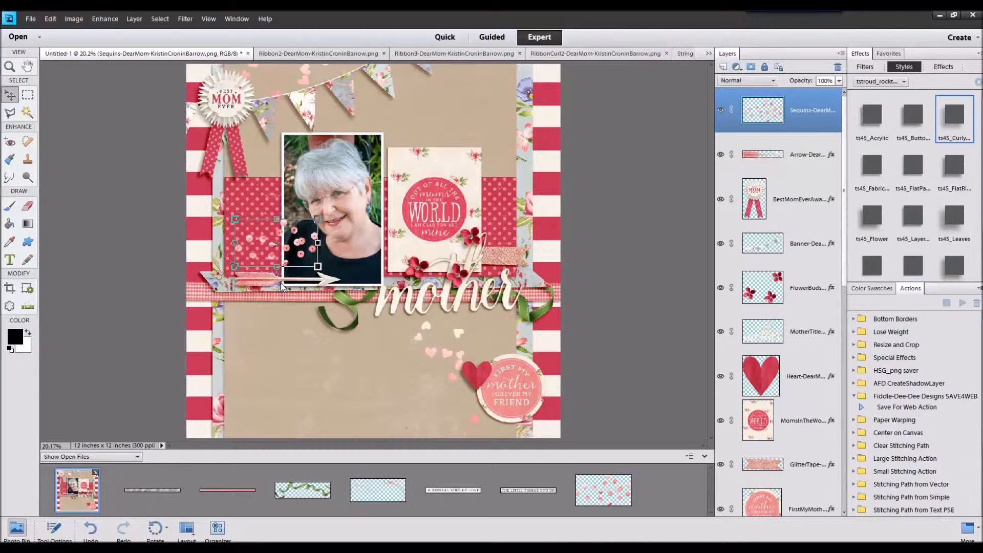
Lower the sequins layer to just below the photo and apply the ts45_FlatPa... style
{"action": "key", "text": "ctrl+bracketleft"}
{"action": "key", "text": "ctrl+bracketleft"}
{"action": "key", "text": "ctrl+bracketleft"}
{"action": "key", "text": "ctrl+bracketleft"}
{"action": "key", "text": "ctrl+bracketleft"}
{"action": "key", "text": "ctrl+bracketleft"}
{"action": "key", "text": "ctrl+bracketleft"}
{"action": "key", "text": "ctrl+bracketleft"}
{"action": "key", "text": "ctrl+bracketleft"}
{"action": "key", "text": "ctrl+bracketleft"}
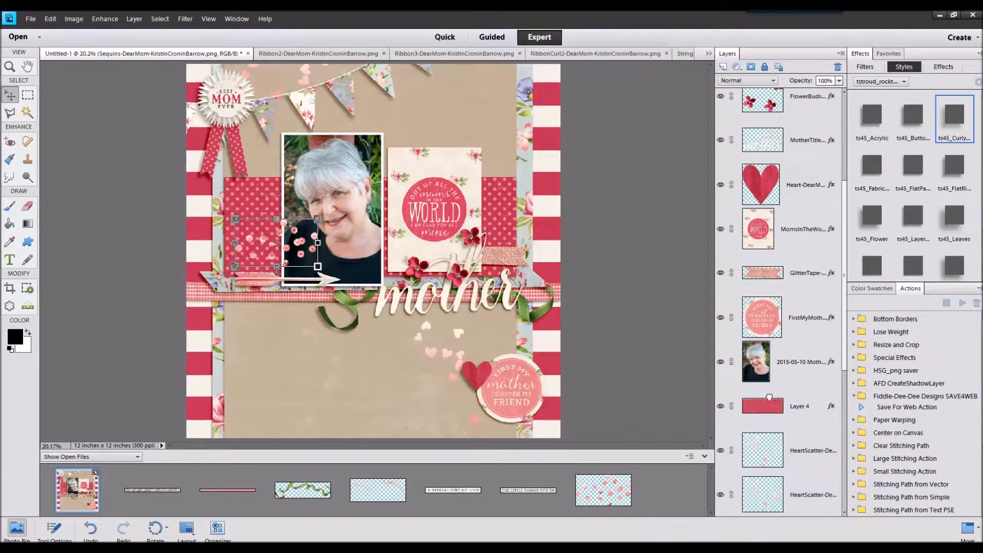
{"action": "left_click", "coordinate": [916, 174]}
Close the ribbon, string, word strip and sequin files, keeping the layout open
{"action": "left_click", "coordinate": [173, 491]}
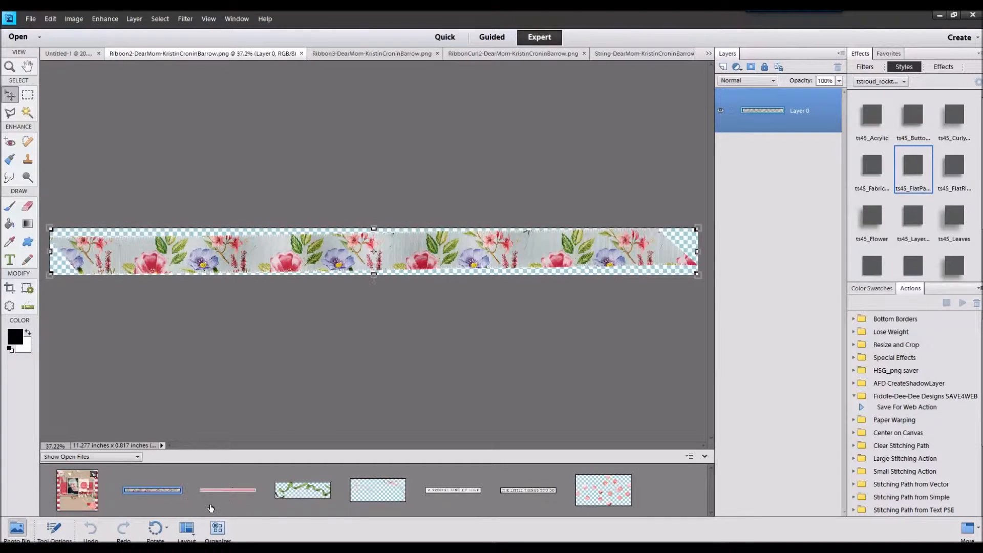
{"action": "scroll", "coordinate": [212, 507], "scroll_direction": "down", "scroll_amount": 3}
{"action": "right_click", "coordinate": [613, 492]}
{"action": "left_click", "coordinate": [582, 500]}
{"action": "right_click", "coordinate": [627, 500]}
{"action": "left_click", "coordinate": [650, 351]}
{"action": "right_click", "coordinate": [176, 499]}
{"action": "left_click", "coordinate": [237, 352]}
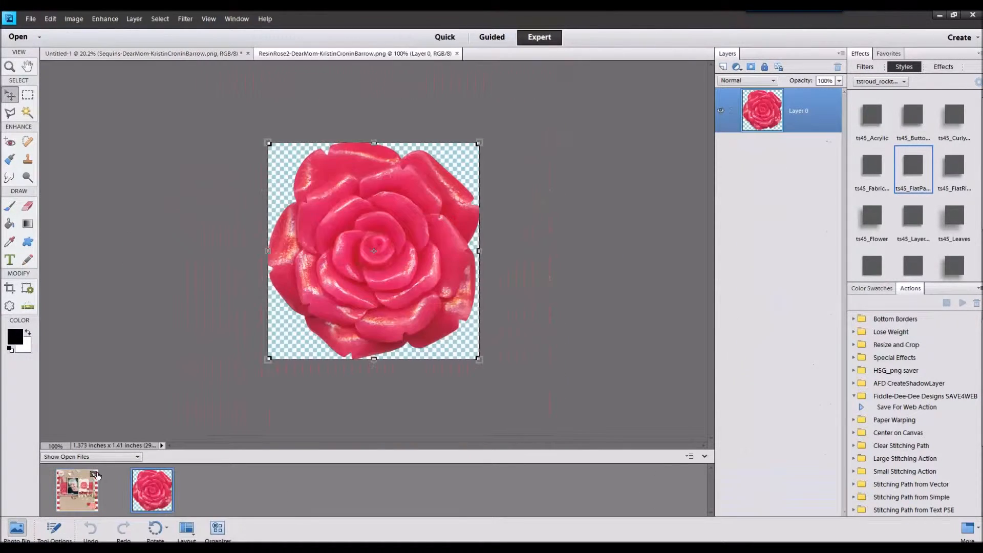
Add the resin rose to the tan panel below the photo and bring its layer to the front
{"action": "left_click_drag", "start_coordinate": [373, 251], "coordinate": [77, 489]}
{"action": "left_click_drag", "start_coordinate": [386, 253], "coordinate": [378, 377]}
{"action": "right_click", "coordinate": [368, 382]}
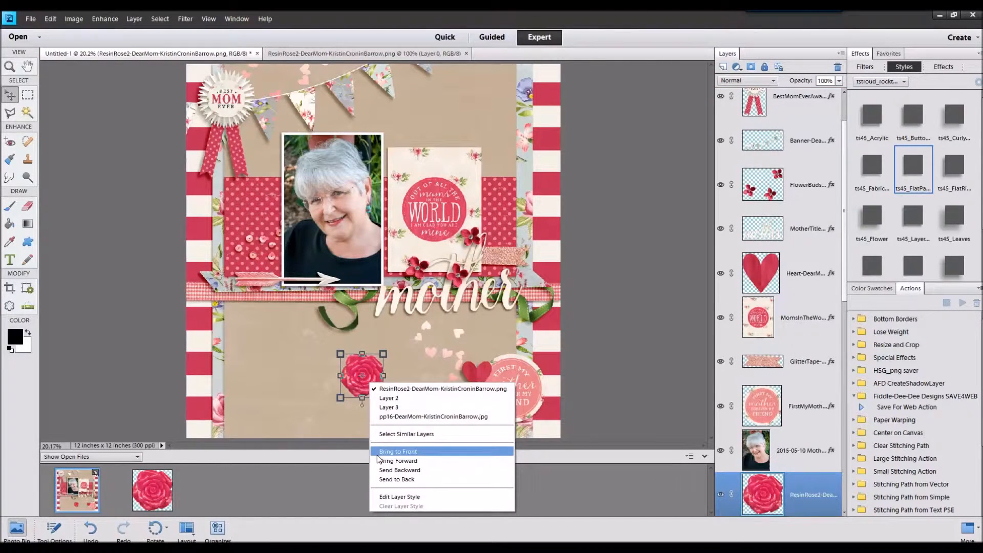
{"action": "left_click", "coordinate": [430, 450]}
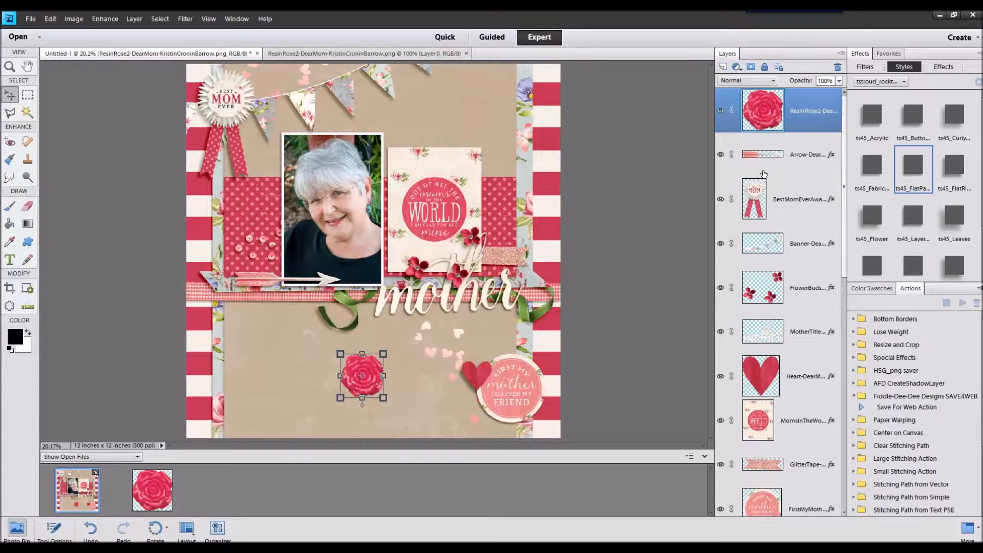
Add the paint splat to the layout and position it around the scattered hearts below the title
{"action": "mouse_move", "coordinate": [904, 254]}
{"action": "left_mouse_down"}
{"action": "mouse_move", "coordinate": [616, 337]}
{"action": "mouse_move", "coordinate": [576, 486]}
{"action": "left_mouse_up"}
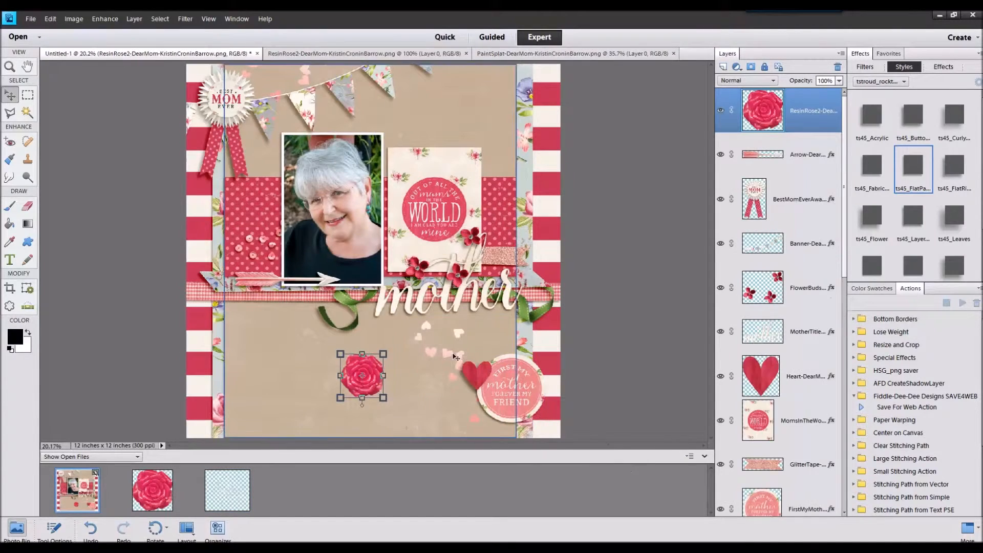
{"action": "left_click", "coordinate": [443, 373]}
{"action": "left_click", "coordinate": [431, 352]}
{"action": "left_click_drag", "start_coordinate": [358, 240], "coordinate": [407, 292]}
Move both heart scatter layers and the paint splat layer below the ribbons, directly above the tan panel
{"action": "left_click", "coordinate": [804, 361], "text": "ctrl"}
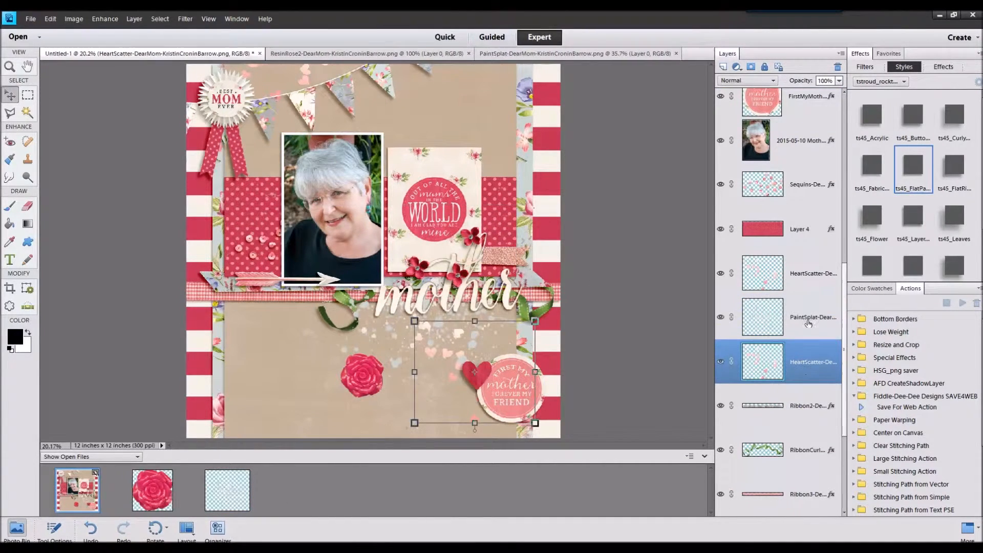
{"action": "left_click", "coordinate": [810, 285], "text": "ctrl"}
{"action": "mouse_move", "coordinate": [811, 285]}
{"action": "left_mouse_down"}
{"action": "mouse_move", "coordinate": [798, 502]}
{"action": "mouse_move", "coordinate": [805, 339]}
{"action": "left_mouse_up"}
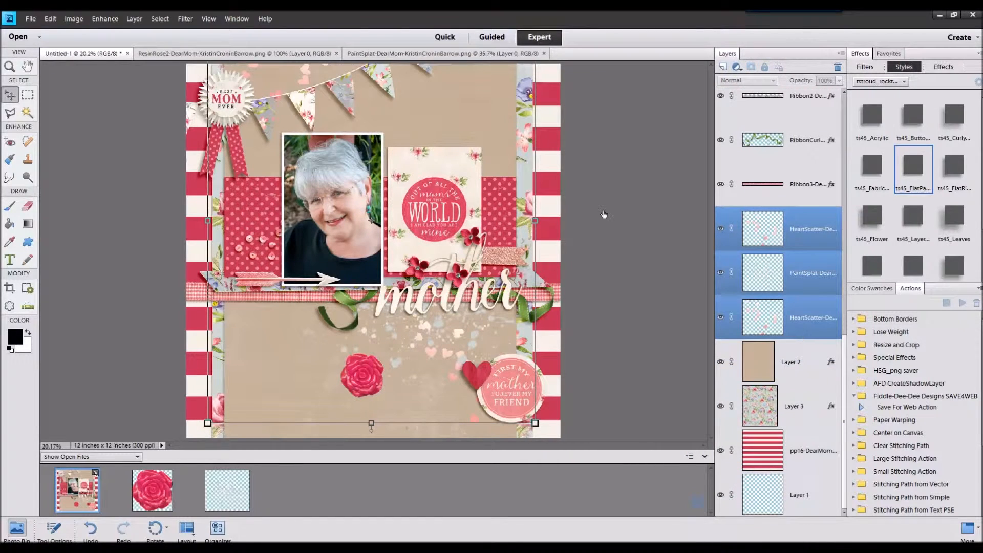
{"action": "left_click", "coordinate": [603, 214]}
Copy the paint splat to the upper left behind the photo and banner, and stack both splat layers below the heart scatters
{"action": "left_click", "coordinate": [393, 362]}
{"action": "mouse_move", "coordinate": [393, 367]}
{"action": "left_mouse_down"}
{"action": "mouse_move", "coordinate": [276, 192]}
{"action": "mouse_move", "coordinate": [258, 200]}
{"action": "left_mouse_up"}
{"action": "left_click", "coordinate": [791, 317]}
{"action": "left_click_drag", "start_coordinate": [803, 361], "coordinate": [807, 272]}
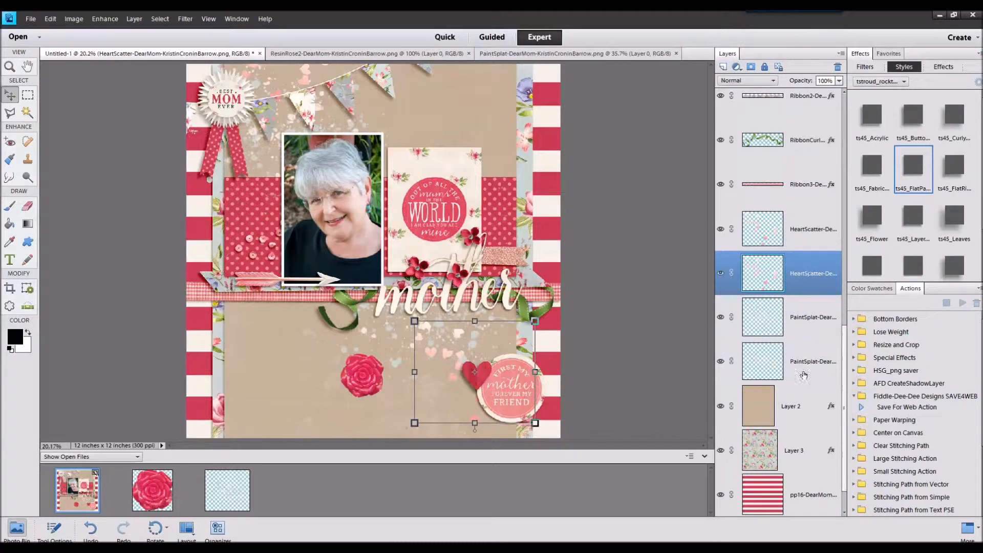
Clip both paint splat layers to the tan panel so the splats stay within Layer 2
{"action": "left_click", "coordinate": [806, 358]}
{"action": "key", "text": "ctrl+g"}
{"action": "left_click", "coordinate": [823, 317]}
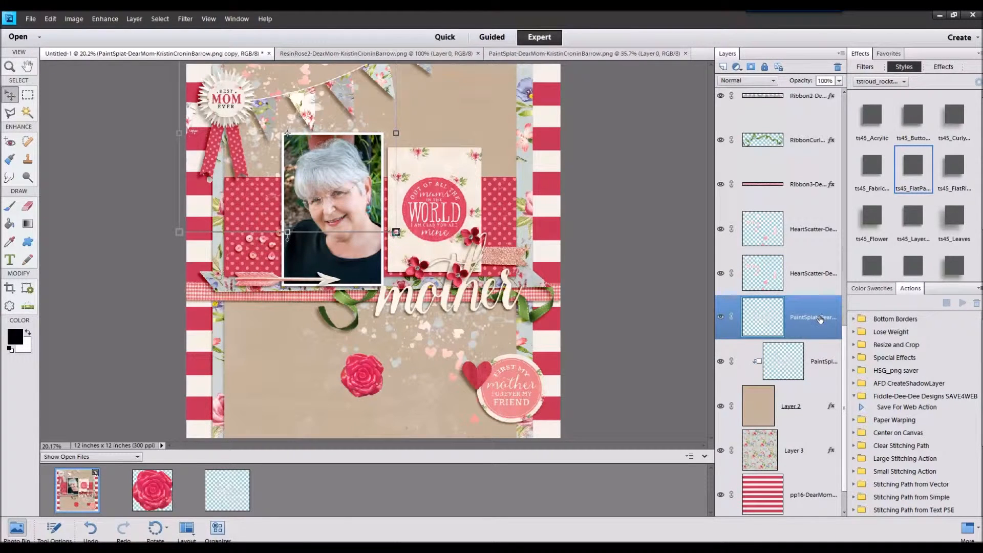
{"action": "key", "text": "ctrl+g"}
Reposition the copied heart scatter and copied paint splat around the upper-left corner of the photo
{"action": "left_click_drag", "start_coordinate": [306, 69], "coordinate": [280, 167]}
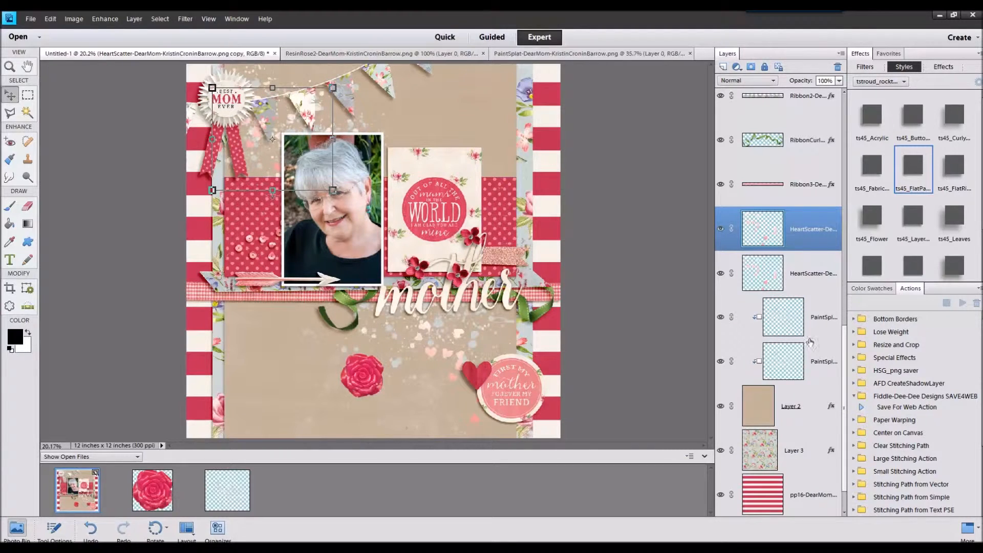
{"action": "left_click", "coordinate": [810, 358]}
{"action": "mouse_move", "coordinate": [287, 115]}
{"action": "left_mouse_down"}
{"action": "mouse_move", "coordinate": [351, 163]}
{"action": "mouse_move", "coordinate": [351, 146]}
{"action": "left_mouse_up"}
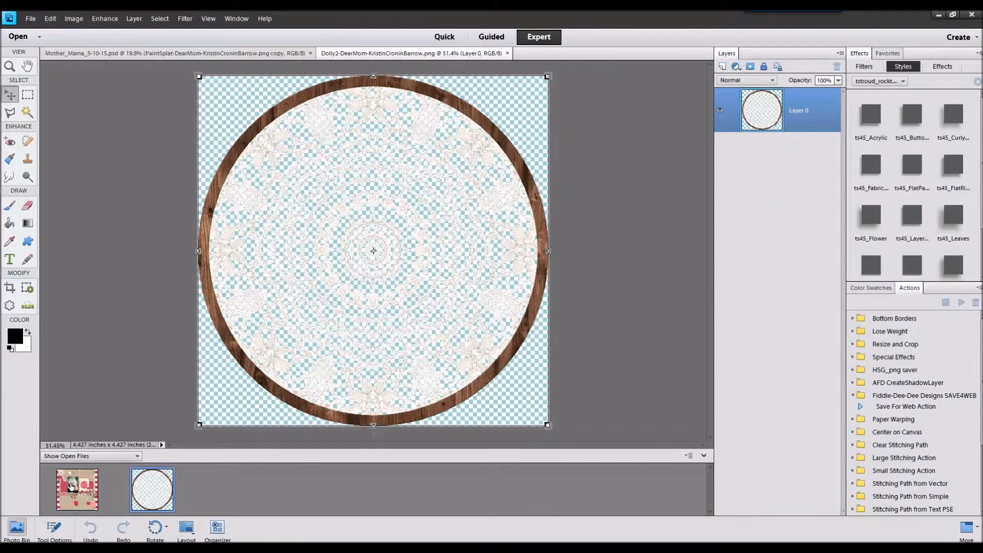
Try the wood-framed doily behind the photo in the layout and delete its layer
{"action": "left_click", "coordinate": [72, 485]}
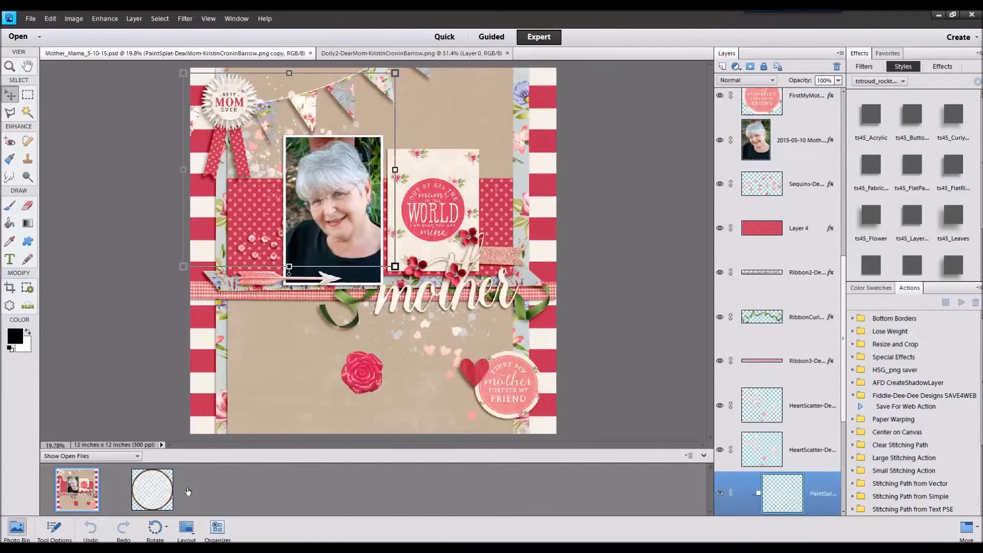
{"action": "mouse_move", "coordinate": [343, 303]}
{"action": "left_mouse_down"}
{"action": "mouse_move", "coordinate": [368, 304]}
{"action": "mouse_move", "coordinate": [313, 251]}
{"action": "left_mouse_up"}
{"action": "right_click", "coordinate": [797, 485]}
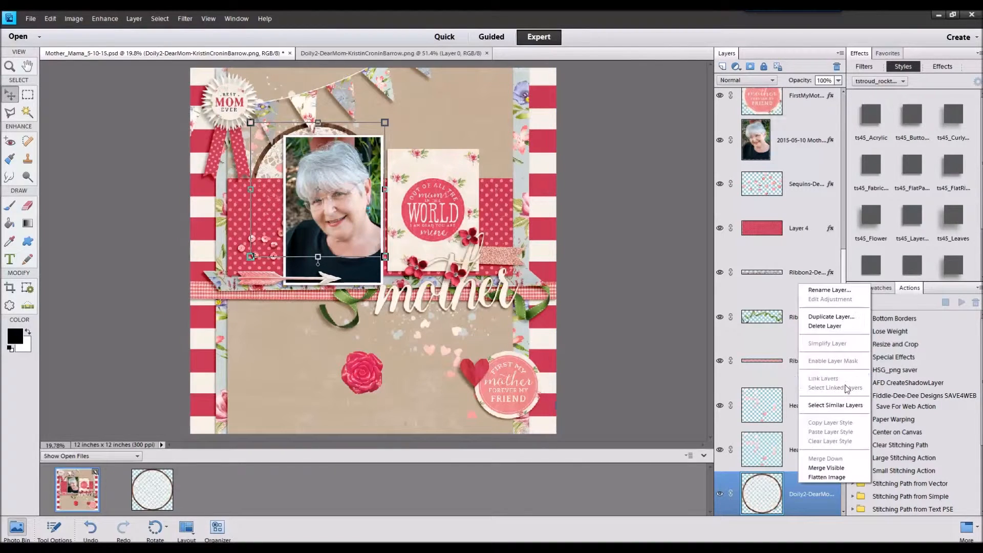
{"action": "left_click", "coordinate": [821, 326]}
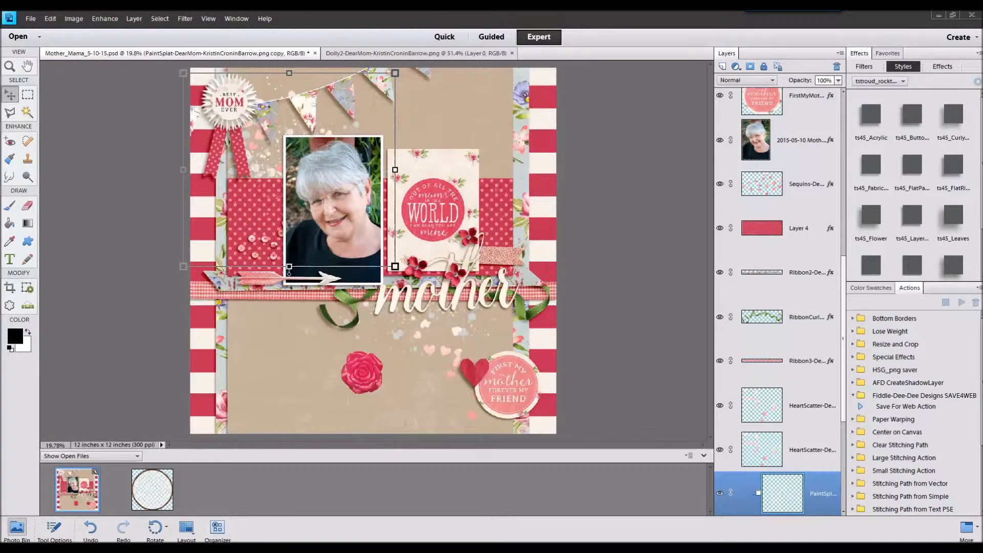
Return to the layout, shrink the resin rose on the tan panel, and give it the ts45_Layer... shadow style
{"action": "left_click_drag", "start_coordinate": [562, 508], "coordinate": [561, 508]}
{"action": "left_click", "coordinate": [73, 494]}
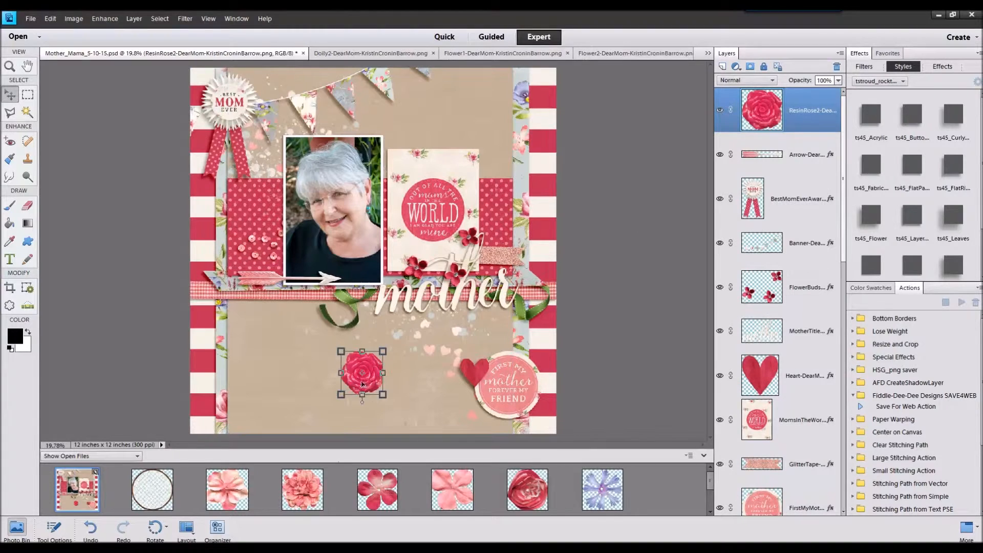
{"action": "left_click_drag", "start_coordinate": [365, 386], "coordinate": [495, 335]}
{"action": "left_click", "coordinate": [871, 218]}
{"action": "left_click_drag", "start_coordinate": [512, 301], "coordinate": [358, 372]}
{"action": "left_click", "coordinate": [912, 217]}
Add the pink Flower1 with the ts45_Flower style, shrink it, and place it just beyond the word-art card's right edge
{"action": "left_click_drag", "start_coordinate": [223, 493], "coordinate": [374, 256]}
{"action": "left_click", "coordinate": [870, 217]}
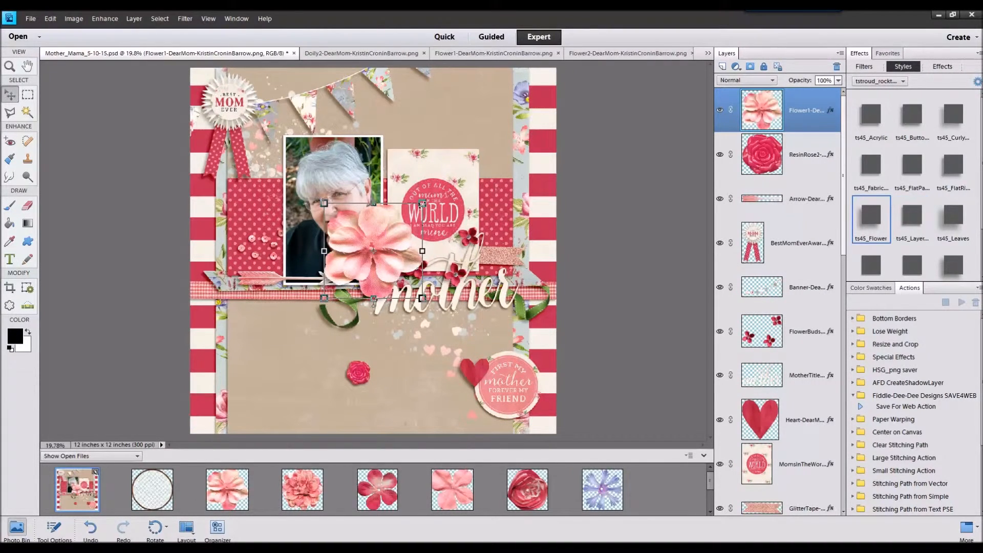
{"action": "left_click_drag", "start_coordinate": [424, 203], "coordinate": [398, 225]}
{"action": "left_click_drag", "start_coordinate": [361, 277], "coordinate": [492, 221]}
{"action": "left_click", "coordinate": [495, 269]}
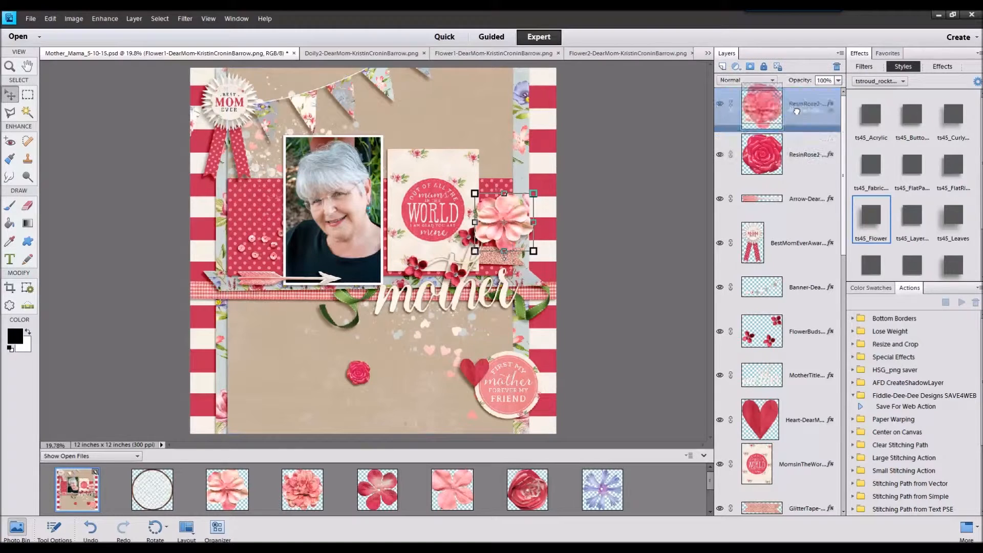
Move the resin rose onto the centre of the large pink flower and bring it in front of that flower
{"action": "left_click", "coordinate": [358, 371]}
{"action": "left_click_drag", "start_coordinate": [358, 371], "coordinate": [509, 223]}
{"action": "key", "text": "ctrl+]"}
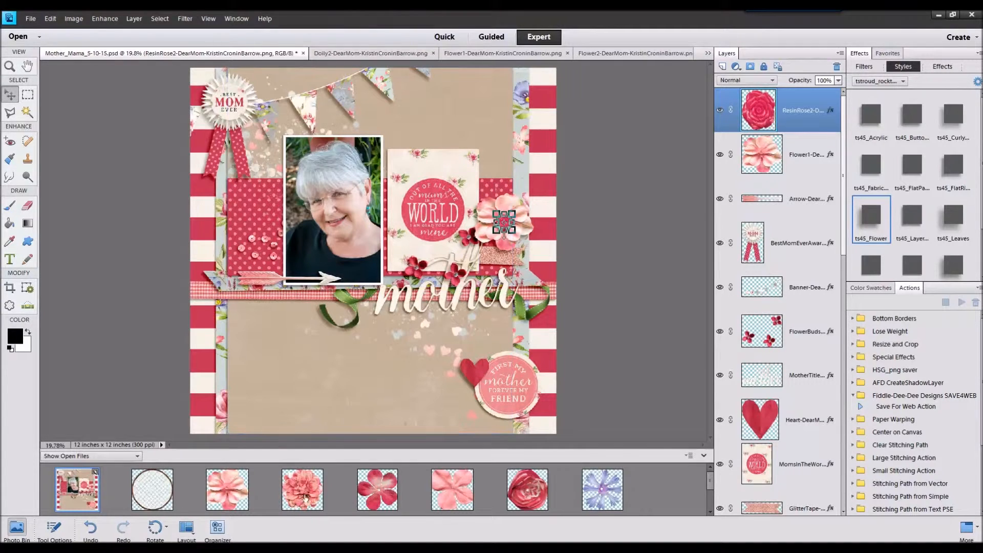
Add the coral Flower2 with the ts45_Flower style, shrink it, and place it at the photo's lower-left edge
{"action": "left_click_drag", "start_coordinate": [302, 489], "coordinate": [373, 251]}
{"action": "left_click", "coordinate": [870, 216]}
{"action": "left_click_drag", "start_coordinate": [421, 203], "coordinate": [280, 238]}
{"action": "left_click_drag", "start_coordinate": [271, 254], "coordinate": [280, 248]}
{"action": "left_click", "coordinate": [258, 290]}
Add the red Flower3 with the ts45_Layer... style, shrink it, and place it between the award ribbon and the photo
{"action": "left_click_drag", "start_coordinate": [378, 488], "coordinate": [373, 250]}
{"action": "left_click", "coordinate": [911, 216]}
{"action": "left_click_drag", "start_coordinate": [401, 222], "coordinate": [258, 156]}
{"action": "left_click", "coordinate": [234, 189]}
Add the pink Flower4 with the ts45_Layer... style, shrink it, and place it among the scattered hearts below the title
{"action": "left_click_drag", "start_coordinate": [451, 489], "coordinate": [401, 318]}
{"action": "left_click", "coordinate": [911, 216]}
{"action": "left_click_drag", "start_coordinate": [405, 219], "coordinate": [453, 343]}
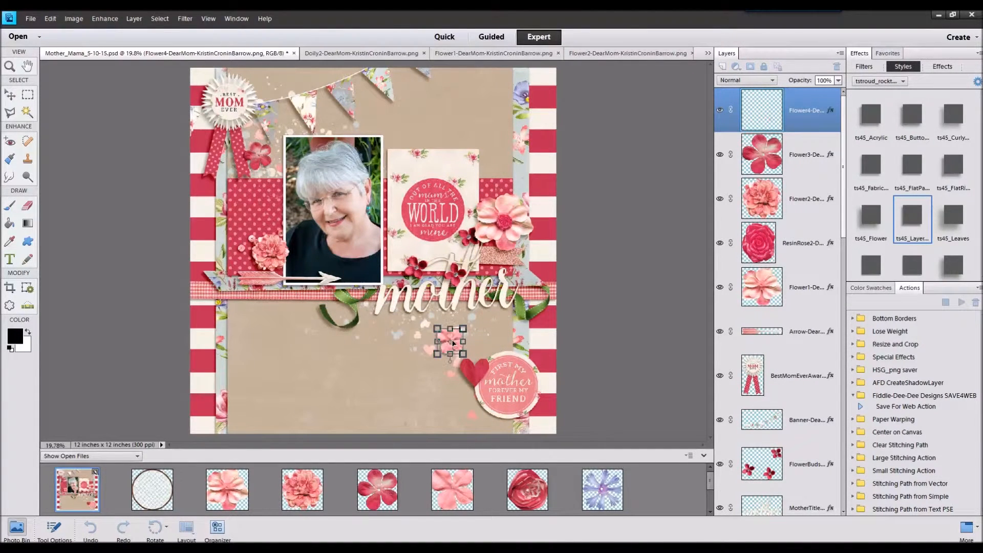
{"action": "left_click", "coordinate": [426, 373]}
Add the red Flower5 rose with the ts45_Flower style, shrink it, and place it between the title and the round badge
{"action": "left_click_drag", "start_coordinate": [522, 489], "coordinate": [380, 324]}
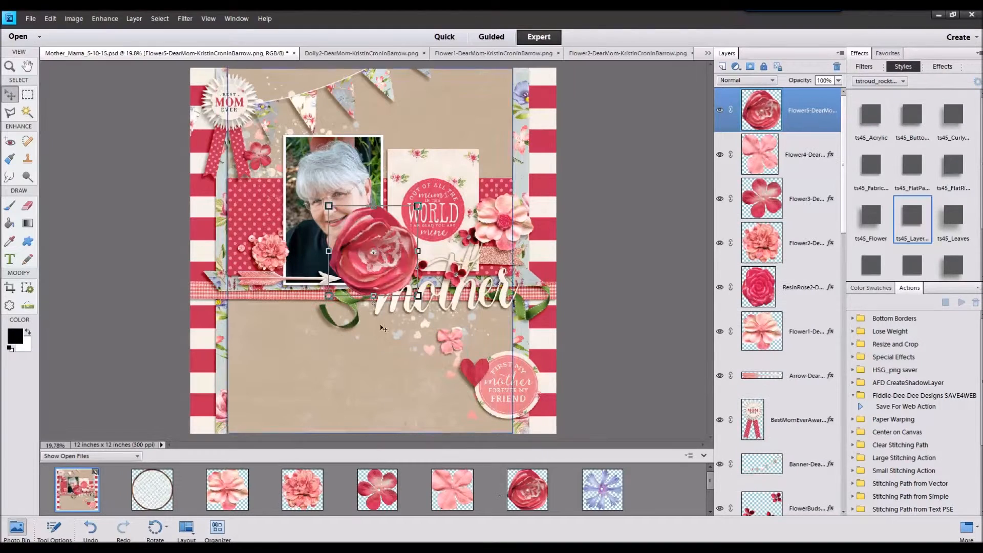
{"action": "left_click", "coordinate": [869, 228]}
{"action": "left_click_drag", "start_coordinate": [418, 206], "coordinate": [532, 335]}
{"action": "left_click", "coordinate": [485, 370]}
Add the blue Flower6, move its layer below Flower1, and tuck it behind the large pink flower
{"action": "left_click_drag", "start_coordinate": [596, 481], "coordinate": [373, 250]}
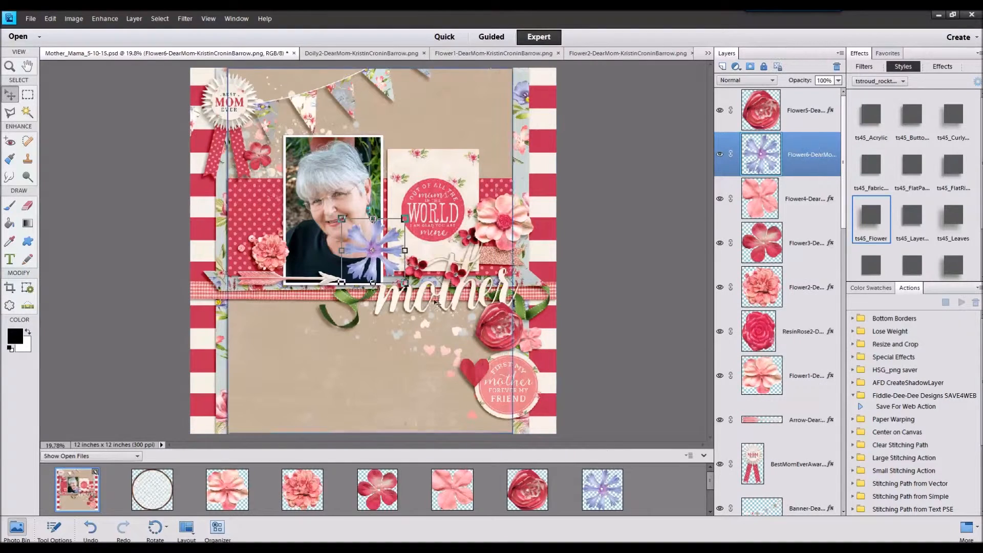
{"action": "left_click_drag", "start_coordinate": [804, 143], "coordinate": [801, 396]}
{"action": "left_click_drag", "start_coordinate": [372, 250], "coordinate": [507, 219]}
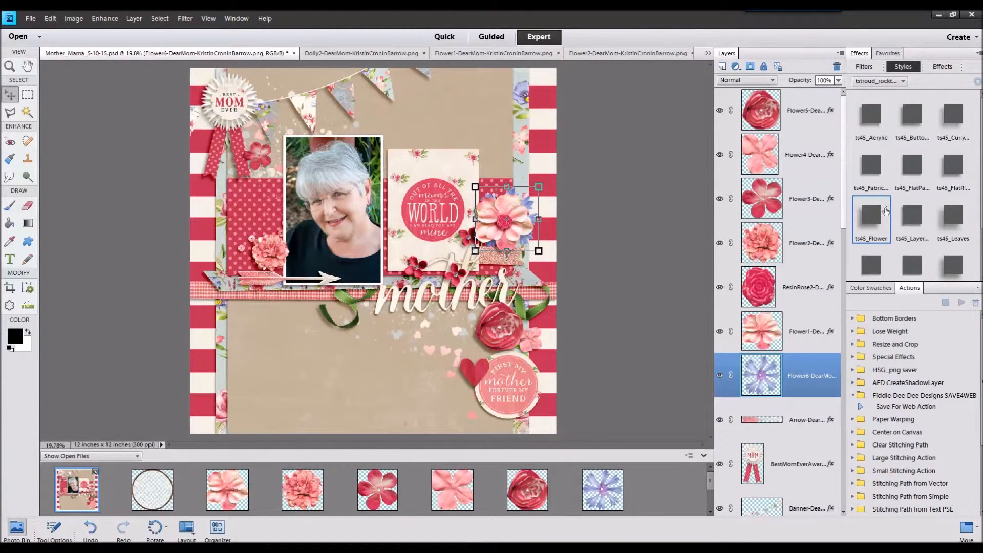
Add the dark-centred blue Flower7 with the ts45_Flower style, shrink it, and place it to the left of the coral flower
{"action": "scroll", "coordinate": [386, 502], "scroll_direction": "down", "scroll_amount": 1}
{"action": "right_click", "coordinate": [385, 502]}
{"action": "left_click", "coordinate": [429, 506]}
{"action": "left_click_drag", "start_coordinate": [77, 504], "coordinate": [373, 250]}
{"action": "double_click", "coordinate": [870, 216]}
{"action": "left_click_drag", "start_coordinate": [406, 217], "coordinate": [251, 246]}
{"action": "left_click", "coordinate": [220, 279]}
Add the white Flower8 with the ts45_Flower style, shrink it, and tuck it behind the red rose below the title
{"action": "left_click_drag", "start_coordinate": [152, 504], "coordinate": [497, 326]}
{"action": "double_click", "coordinate": [877, 217]}
{"action": "mouse_move", "coordinate": [488, 359]}
{"action": "left_mouse_down"}
{"action": "mouse_move", "coordinate": [495, 222]}
{"action": "mouse_move", "coordinate": [257, 172]}
{"action": "mouse_move", "coordinate": [230, 231]}
{"action": "mouse_move", "coordinate": [501, 416]}
{"action": "mouse_move", "coordinate": [492, 339]}
{"action": "mouse_move", "coordinate": [498, 346]}
{"action": "left_mouse_up"}
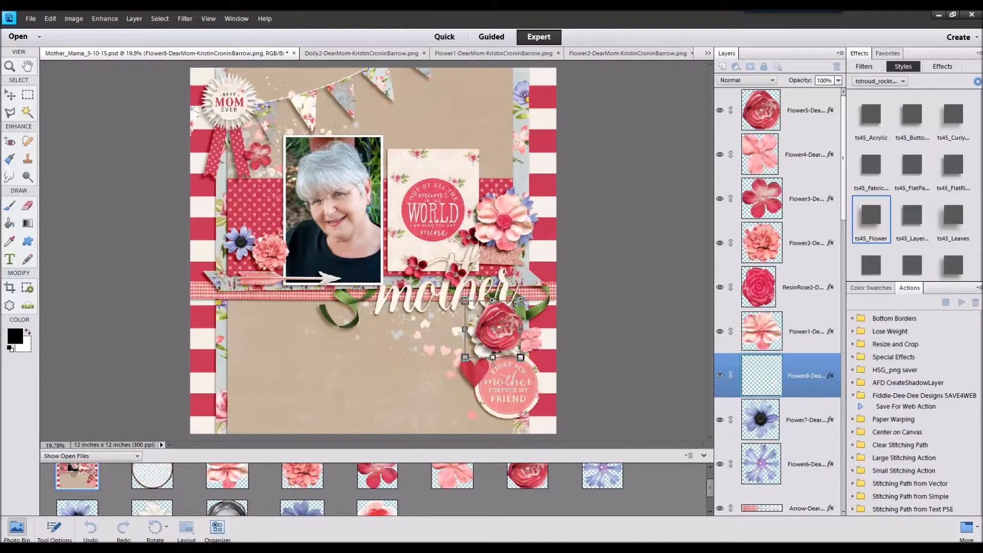
{"action": "left_click", "coordinate": [487, 376]}
Add the blue Flower10 with the ts45_Layer... style, shrink it, and place it beside the small red flower near the photo
{"action": "left_click_drag", "start_coordinate": [302, 506], "coordinate": [384, 377]}
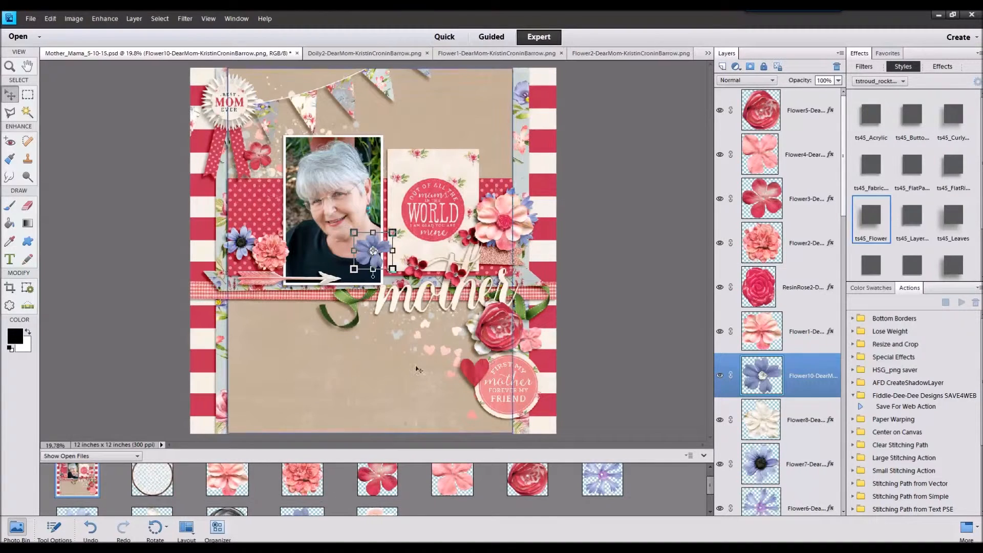
{"action": "double_click", "coordinate": [913, 216]}
{"action": "left_click_drag", "start_coordinate": [379, 252], "coordinate": [275, 170]}
{"action": "left_click", "coordinate": [254, 198]}
Add the flower bead near the small red flower by the award ribbon and move its layer directly above Flower3
{"action": "scroll", "coordinate": [389, 499], "scroll_direction": "down", "scroll_amount": 1}
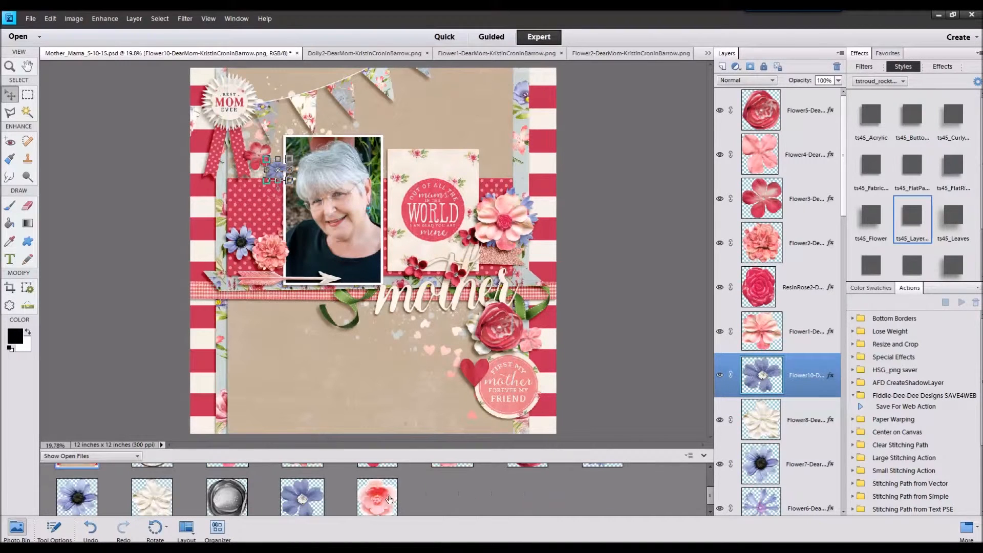
{"action": "left_click_drag", "start_coordinate": [389, 499], "coordinate": [377, 249]}
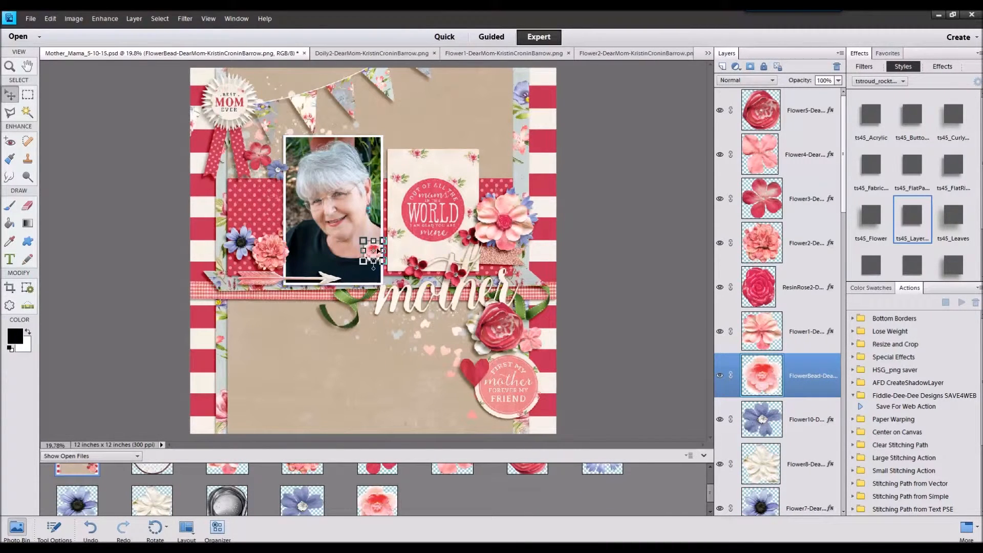
{"action": "left_click_drag", "start_coordinate": [731, 324], "coordinate": [742, 177]}
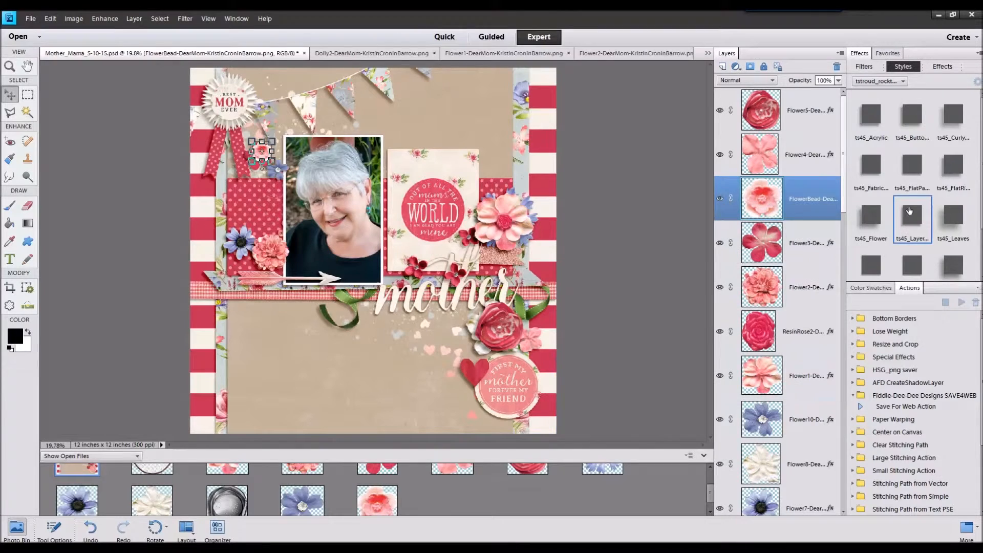
Apply a ts45 shadow style to the flower bead and shrink it to fit the small red flower's centre
{"action": "double_click", "coordinate": [911, 211]}
{"action": "scroll", "coordinate": [246, 90], "scroll_direction": "up", "scroll_amount": 3}
{"action": "left_click_drag", "start_coordinate": [281, 158], "coordinate": [273, 170]}
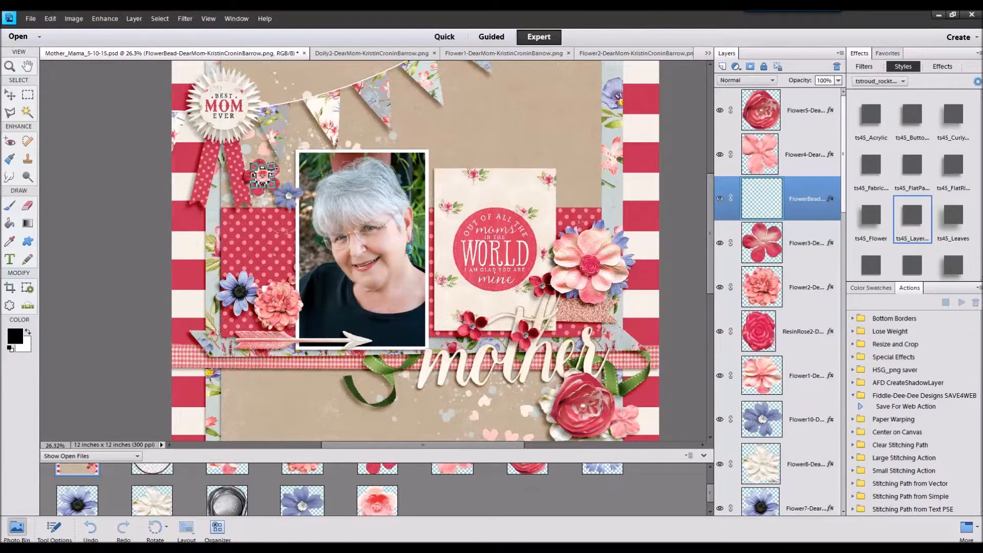
{"action": "key", "text": "Return"}
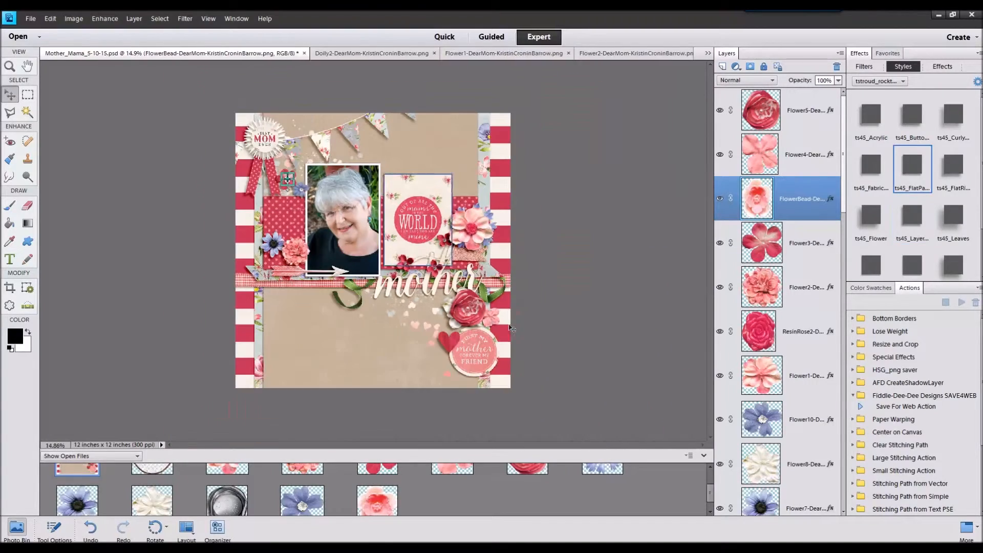
Close the doily and flower source images, keeping the layout open
{"action": "left_click", "coordinate": [152, 476]}
{"action": "right_click", "coordinate": [363, 507]}
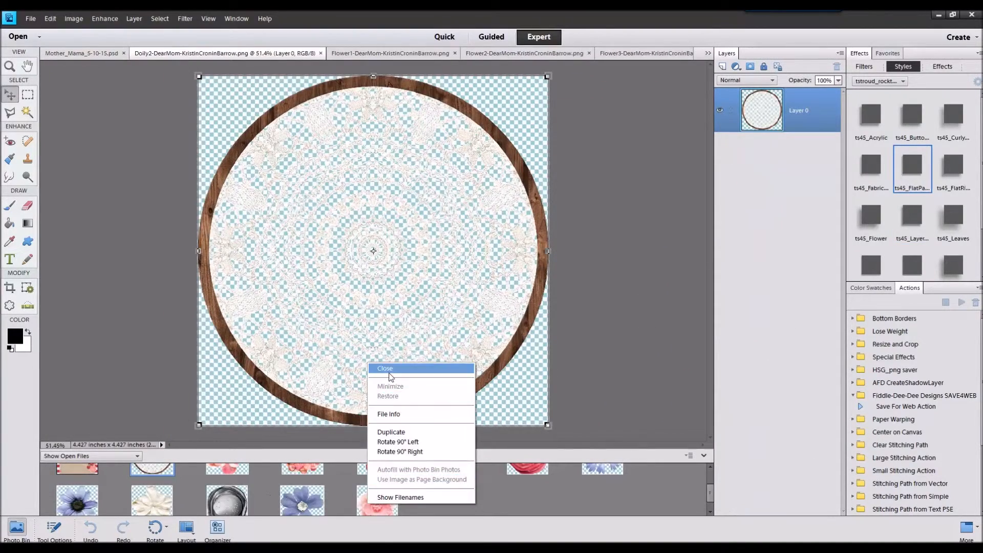
{"action": "left_click", "coordinate": [391, 377]}
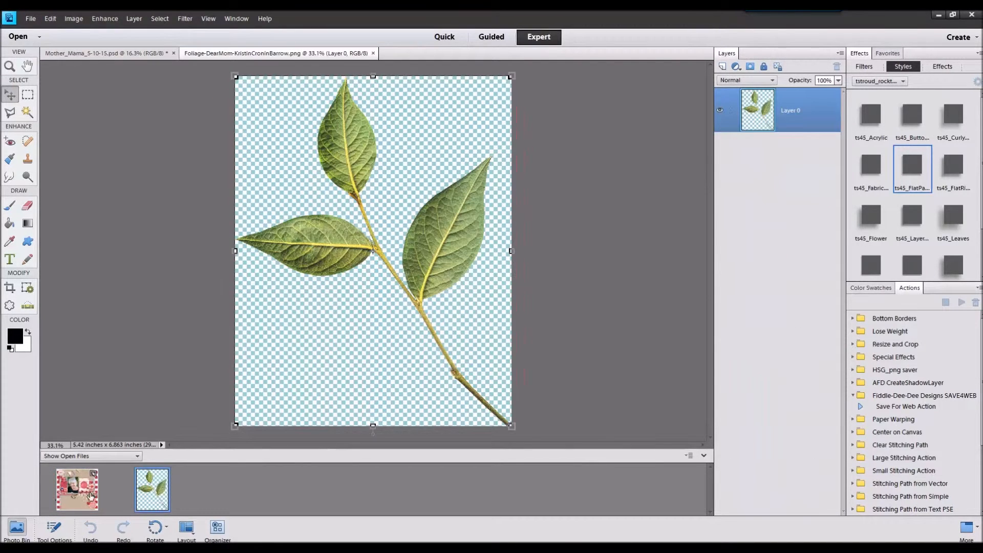
Return to the layout and add the foliage sprig between the photo and sequins layers
{"action": "double_click", "coordinate": [90, 496]}
{"action": "scroll", "coordinate": [774, 362], "scroll_direction": "down", "scroll_amount": 5}
{"action": "left_click", "coordinate": [779, 465]}
{"action": "left_click_drag", "start_coordinate": [150, 489], "coordinate": [274, 342]}
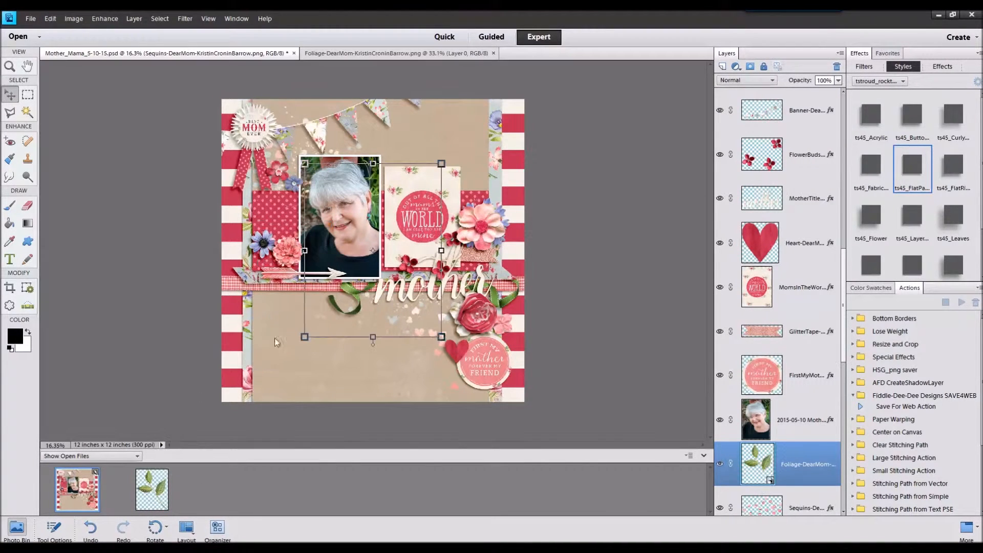
Shrink and rotate the foliage with the ts45_Leaves style, tucking it behind the flowers left of the photo
{"action": "left_click_drag", "start_coordinate": [437, 160], "coordinate": [380, 189]}
{"action": "left_click_drag", "start_coordinate": [376, 235], "coordinate": [335, 187]}
{"action": "left_click_drag", "start_coordinate": [325, 214], "coordinate": [308, 225]}
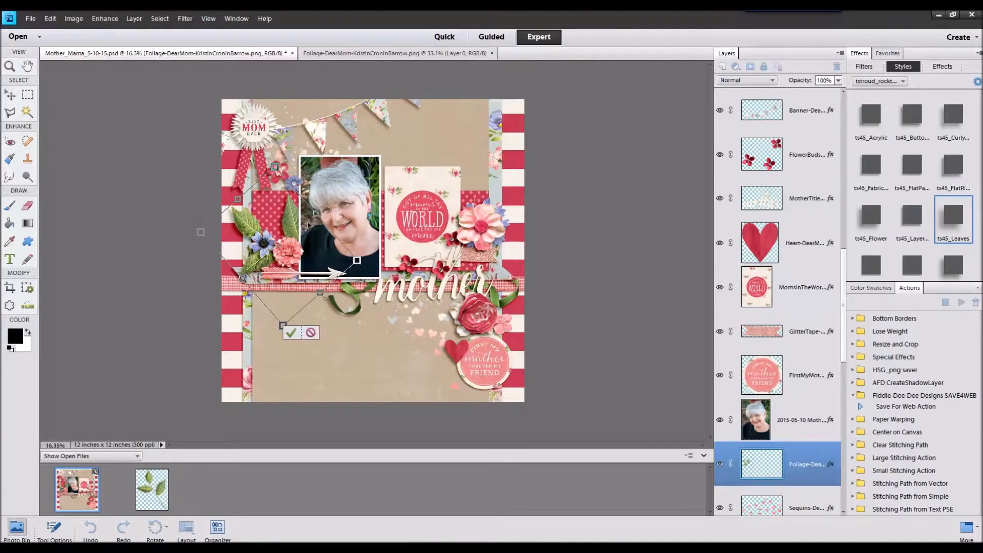
{"action": "left_click_drag", "start_coordinate": [361, 262], "coordinate": [343, 265]}
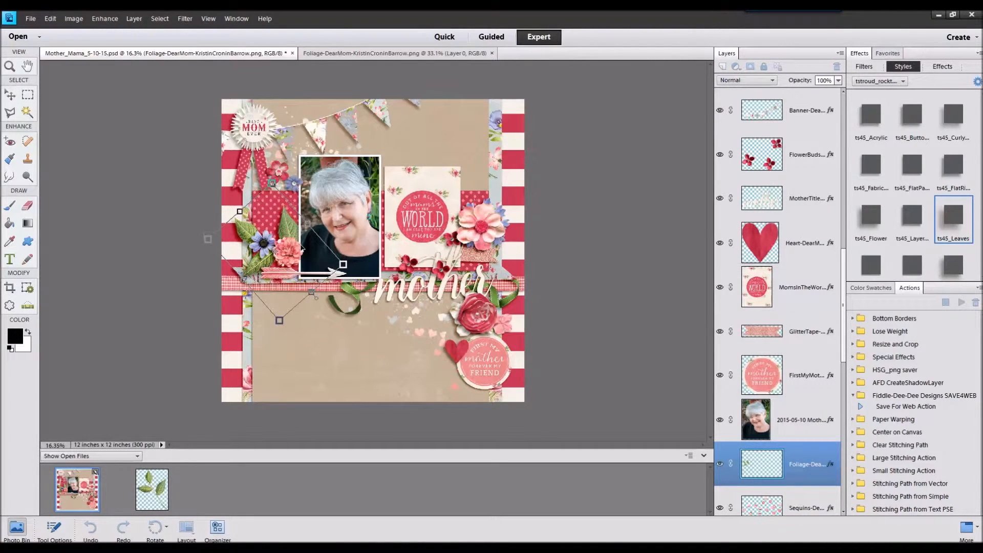
{"action": "left_click", "coordinate": [287, 327]}
Add a second foliage sprig, shrink and rotate it, and tuck it behind the large pink flower beside the card
{"action": "left_click_drag", "start_coordinate": [165, 478], "coordinate": [372, 250]}
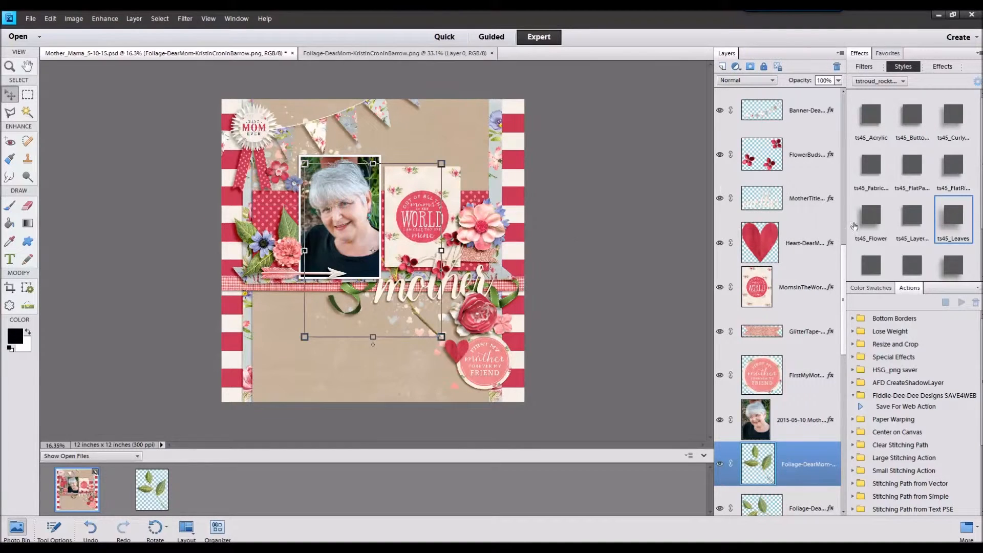
{"action": "left_click_drag", "start_coordinate": [441, 164], "coordinate": [391, 226]}
{"action": "left_click_drag", "start_coordinate": [348, 343], "coordinate": [306, 328]}
{"action": "left_click_drag", "start_coordinate": [359, 292], "coordinate": [481, 208]}
{"action": "left_click_drag", "start_coordinate": [536, 186], "coordinate": [499, 223]}
{"action": "mouse_move", "coordinate": [484, 176]}
{"action": "left_mouse_down"}
{"action": "mouse_move", "coordinate": [501, 185]}
{"action": "mouse_move", "coordinate": [488, 180]}
{"action": "left_mouse_up"}
{"action": "left_click", "coordinate": [458, 276]}
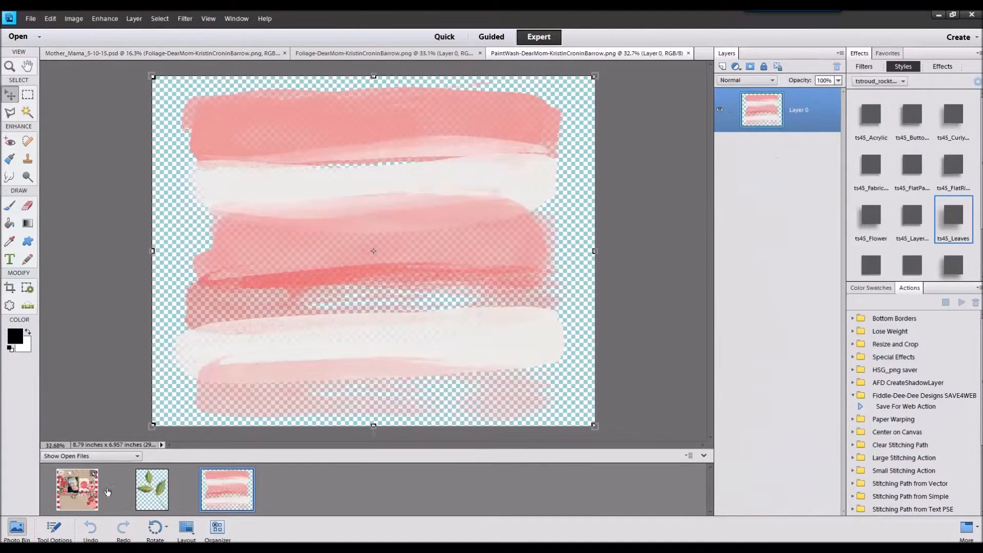
Add the paint wash to the layout directly above the tan panel, behind the photo and card
{"action": "double_click", "coordinate": [78, 489]}
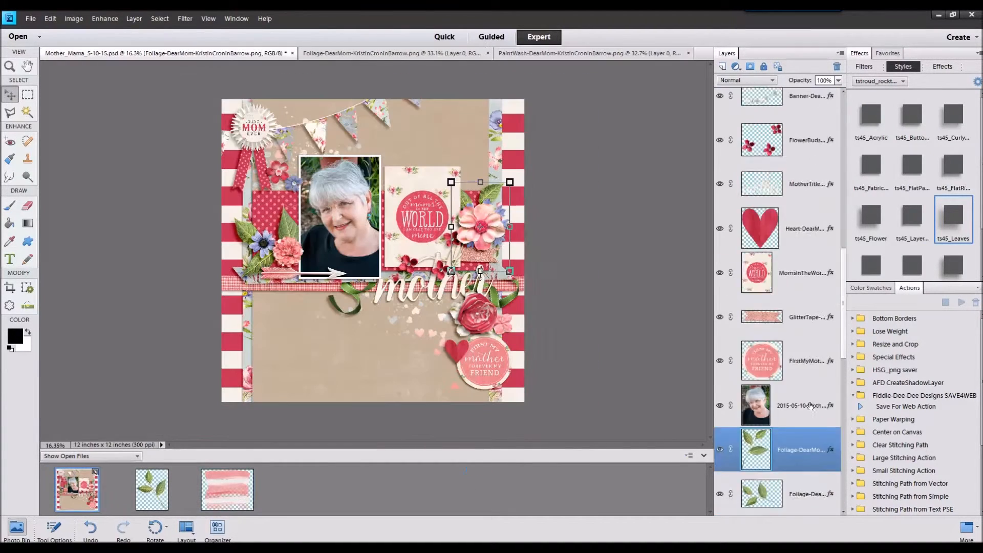
{"action": "scroll", "coordinate": [810, 408], "scroll_direction": "down", "scroll_amount": 5}
{"action": "left_click", "coordinate": [809, 364]}
{"action": "mouse_move", "coordinate": [228, 489]}
{"action": "left_mouse_down"}
{"action": "mouse_move", "coordinate": [220, 439]}
{"action": "mouse_move", "coordinate": [332, 316]}
{"action": "mouse_move", "coordinate": [299, 305]}
{"action": "mouse_move", "coordinate": [302, 281]}
{"action": "mouse_move", "coordinate": [318, 322]}
{"action": "mouse_move", "coordinate": [381, 275]}
{"action": "mouse_move", "coordinate": [355, 296]}
{"action": "mouse_move", "coordinate": [347, 289]}
{"action": "left_mouse_up"}
Try other blend modes on the paint wash, including Color Burn, Screen and Vivid Light
{"action": "left_click", "coordinate": [748, 85]}
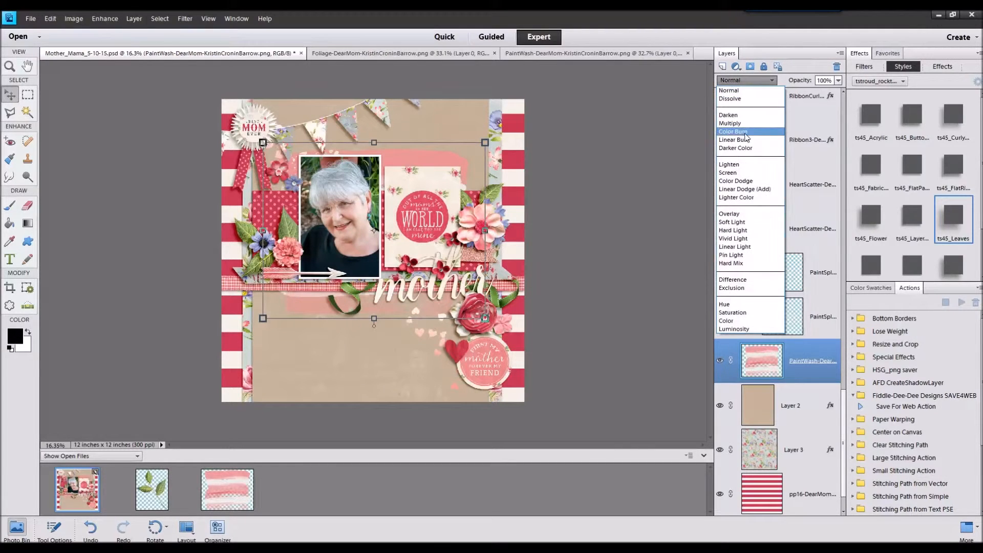
{"action": "left_click", "coordinate": [745, 134]}
{"action": "scroll", "coordinate": [744, 81], "scroll_direction": "down", "scroll_amount": 11}
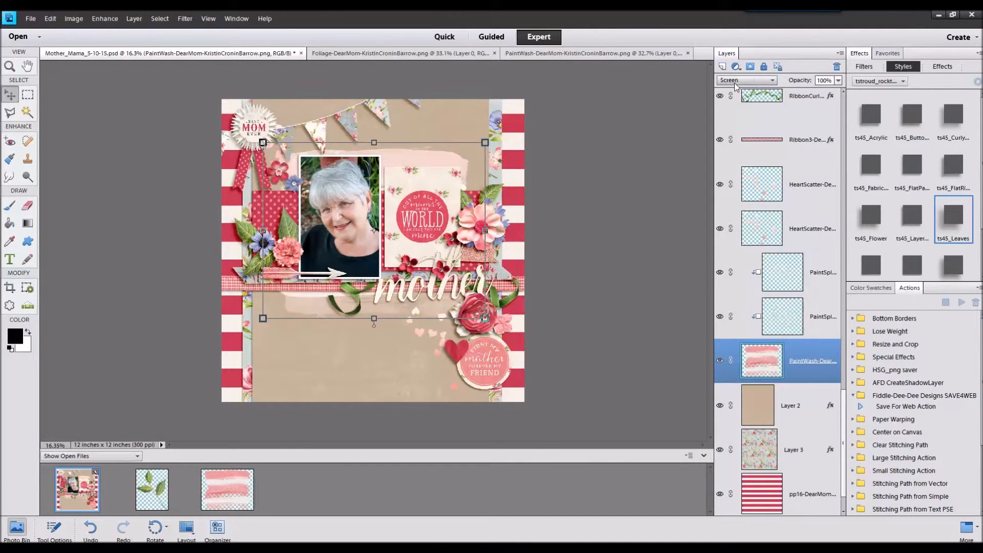
{"action": "left_click", "coordinate": [733, 82]}
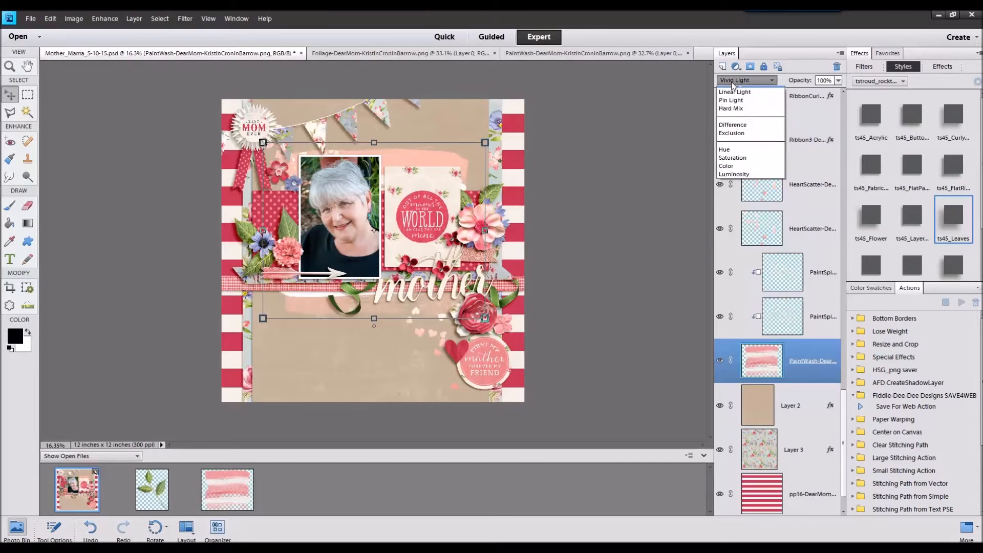
Set the paint wash to Normal blend mode with 80% opacity
{"action": "left_click", "coordinate": [737, 65]}
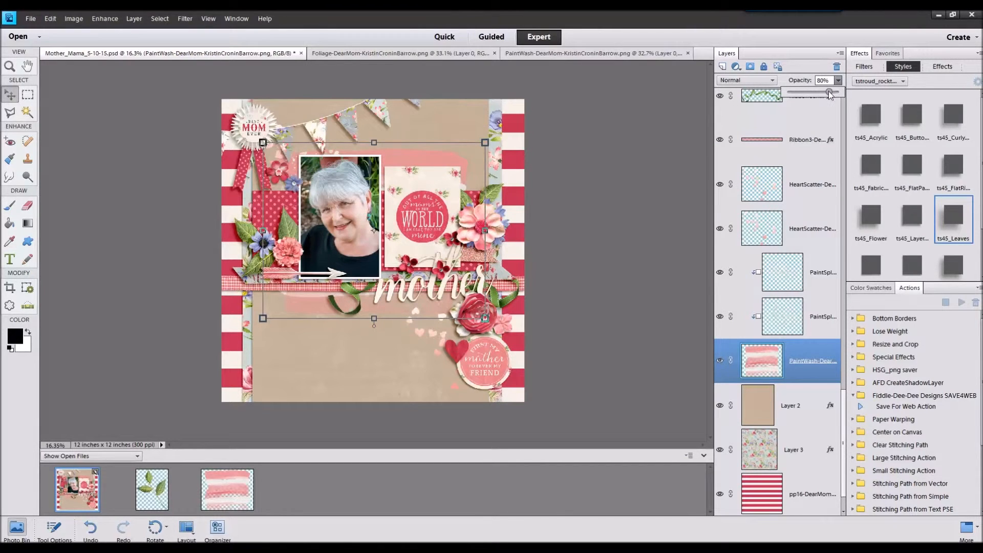
{"action": "left_click", "coordinate": [576, 181]}
Close the foliage and paint wash source images, keeping the layout open
{"action": "left_click", "coordinate": [153, 486]}
{"action": "left_click", "coordinate": [238, 479], "text": "ctrl"}
{"action": "right_click", "coordinate": [238, 479]}
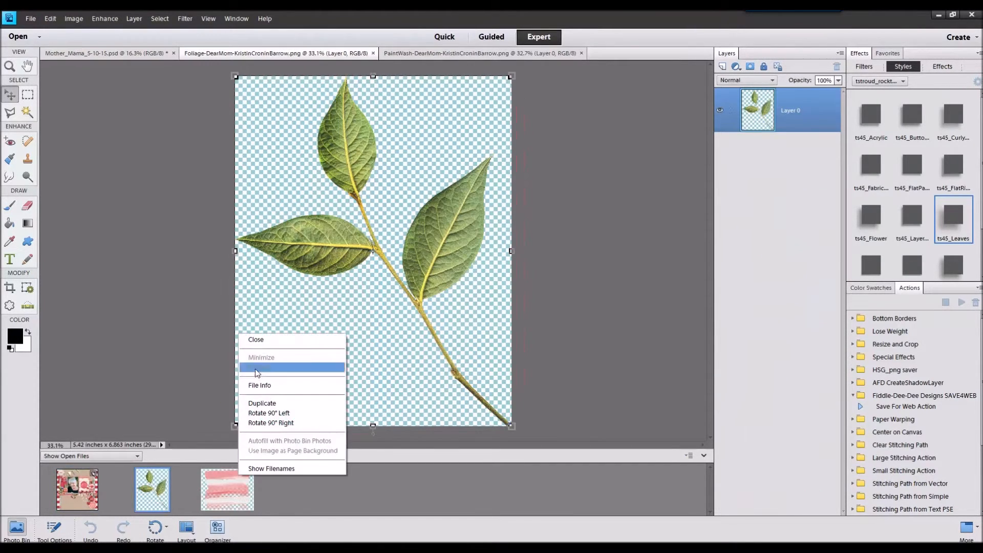
{"action": "left_click", "coordinate": [257, 339]}
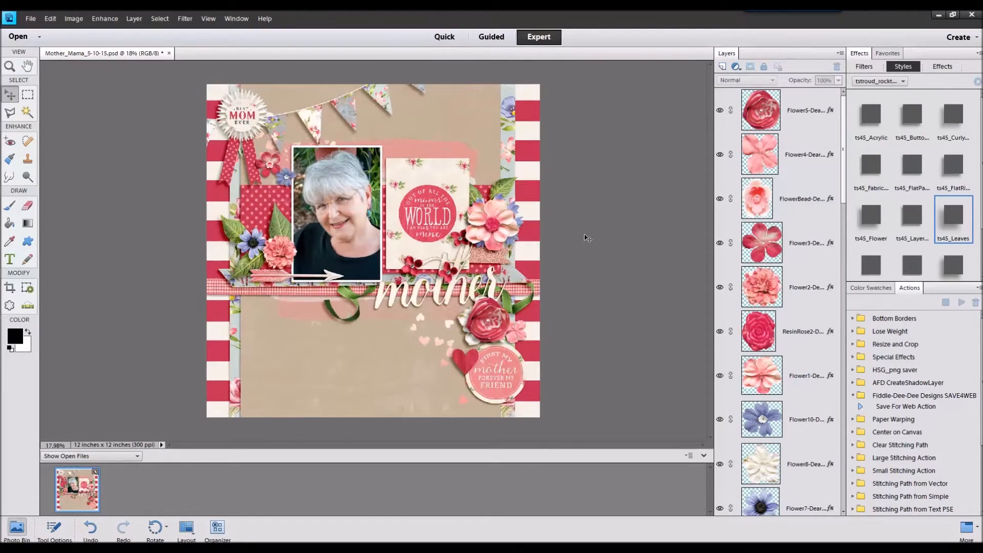